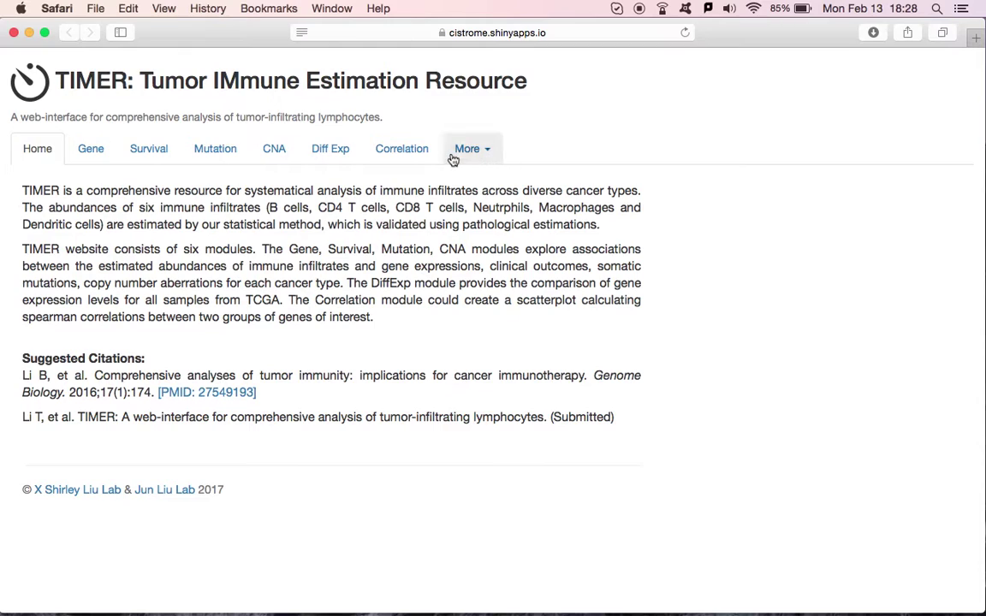
- In the Gene module, enter PDCD1 as the gene symbol and choose BRCA (Breast Invasive Carcinoma)
left_click(91, 150)
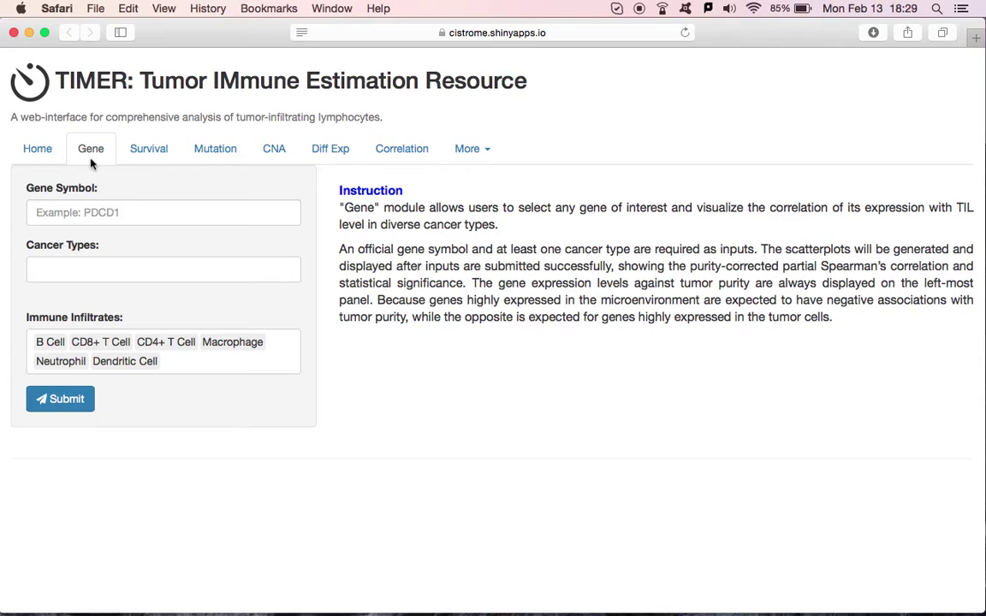
left_click(86, 212)
type("PD")
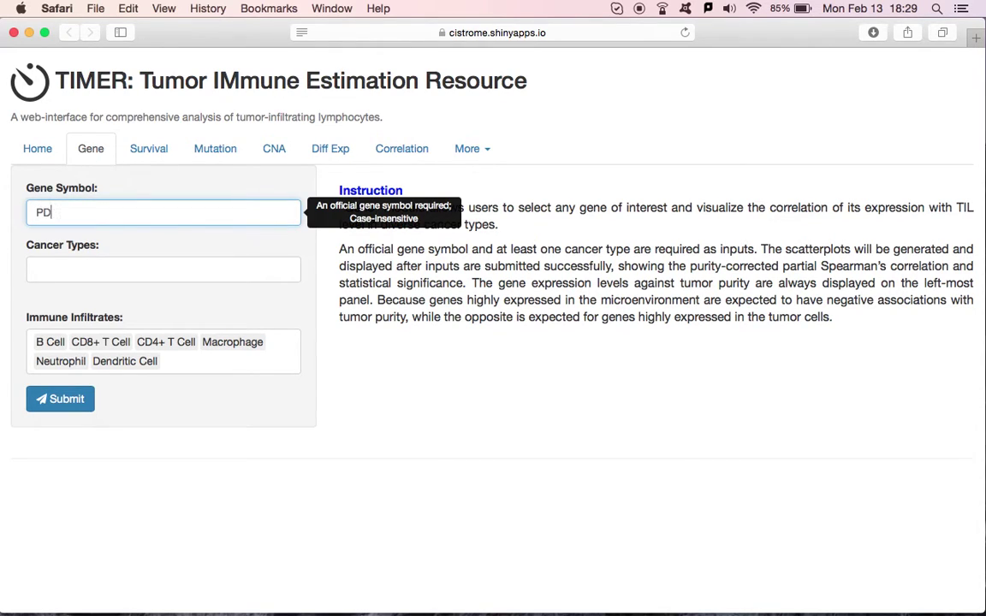
type("1")
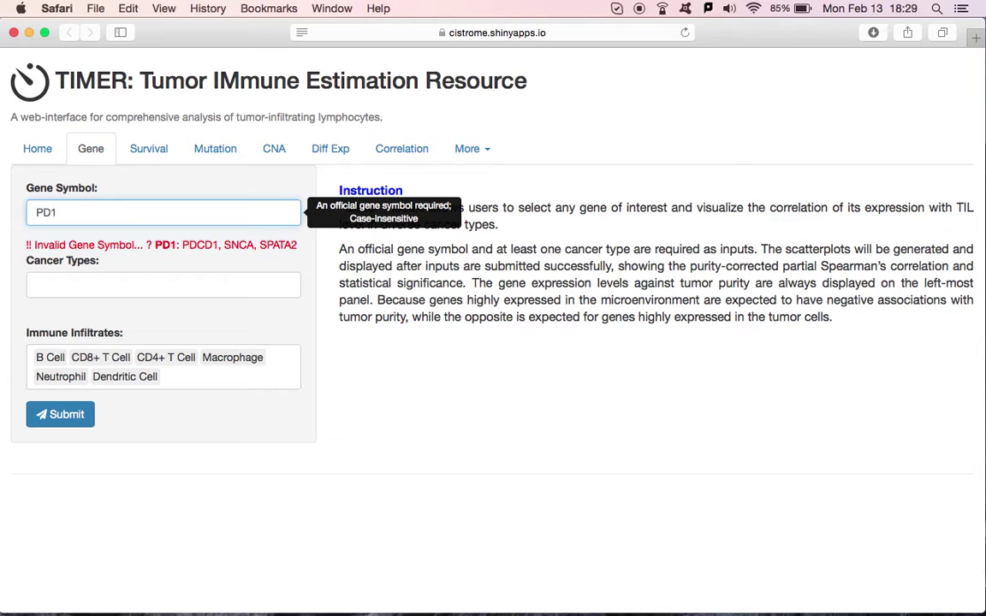
key("BackSpace")
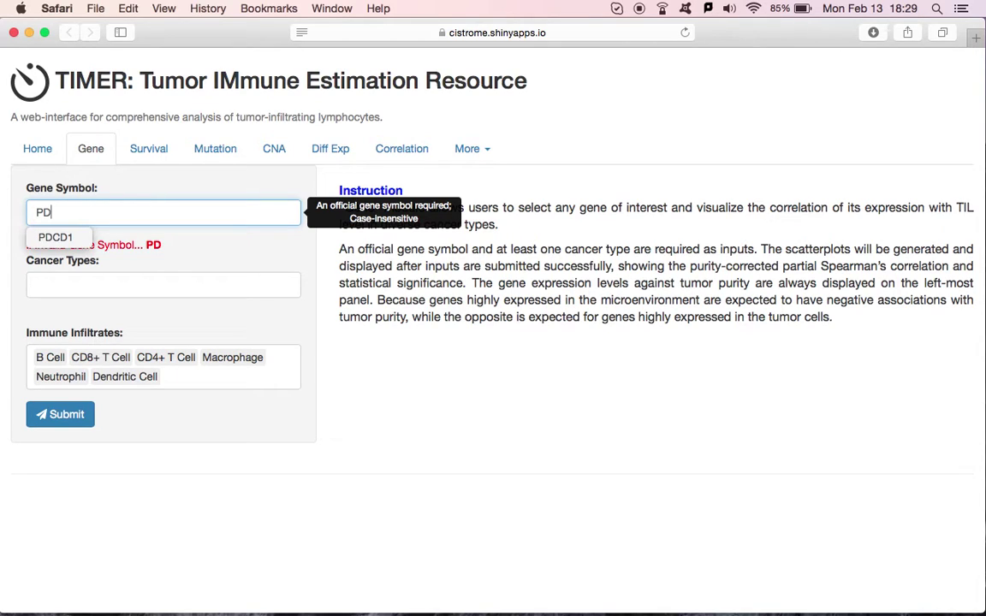
type("CD1")
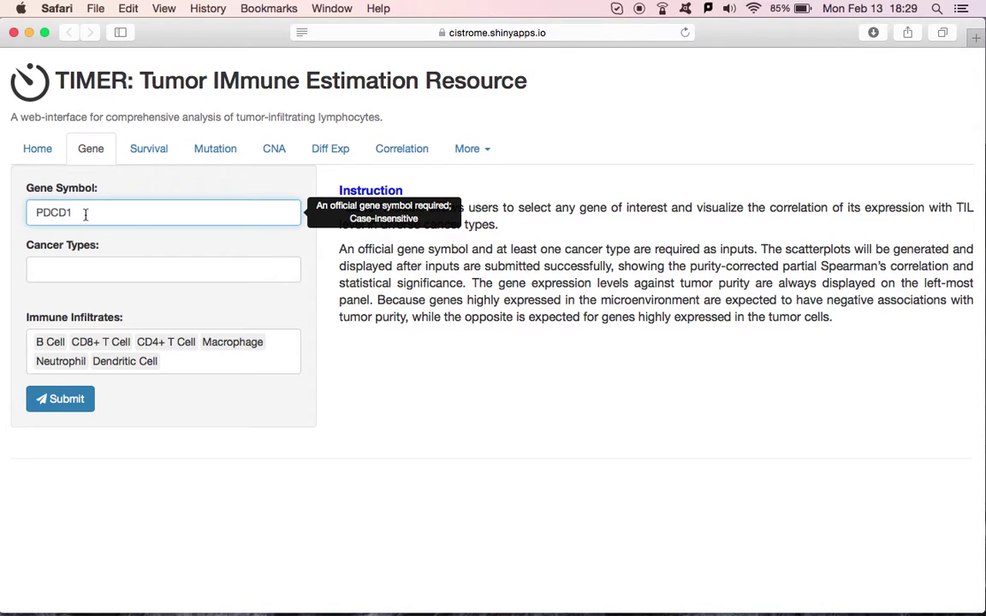
left_click(88, 270)
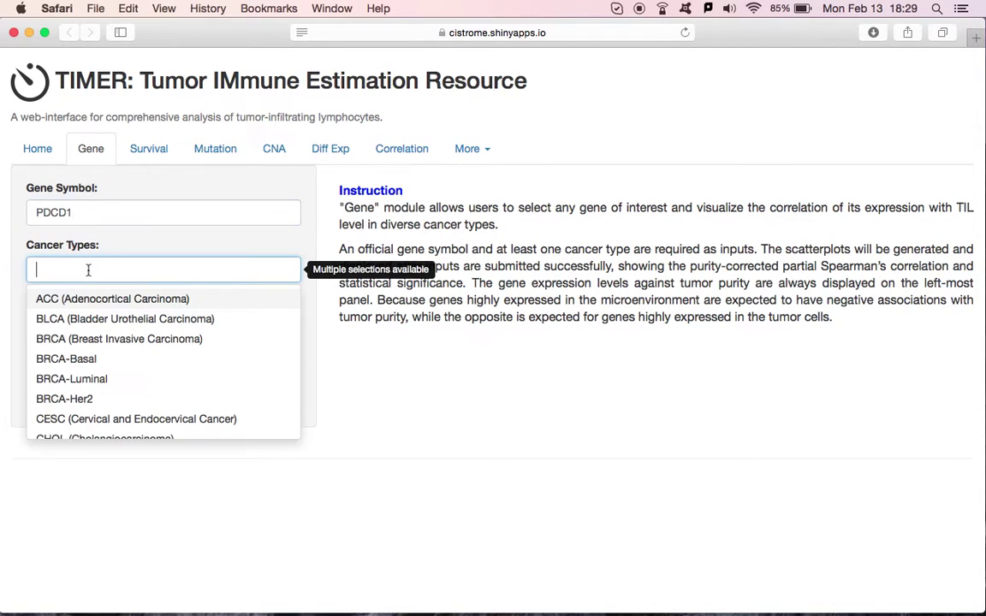
left_click(90, 341)
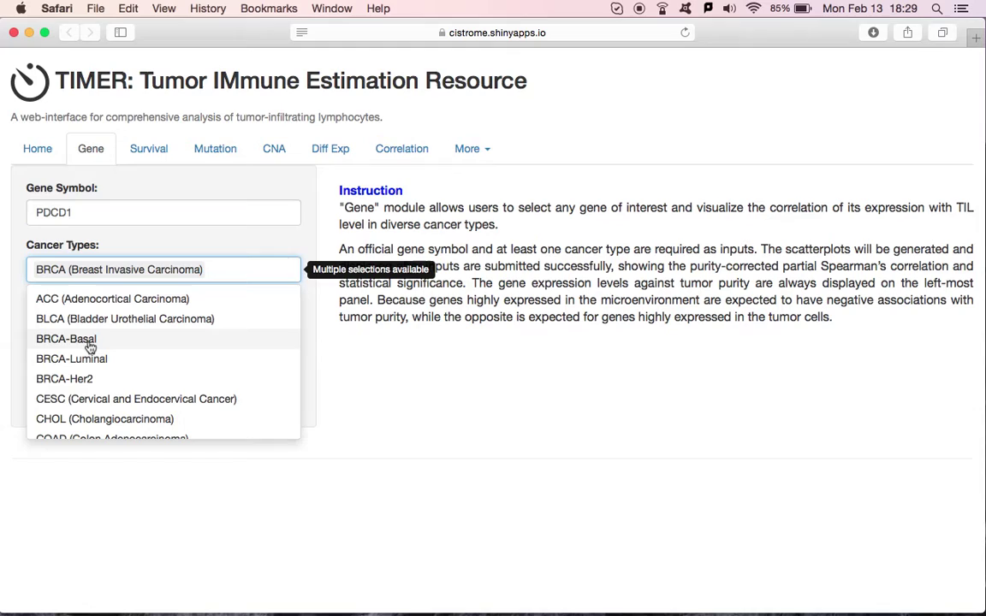
left_click(366, 416)
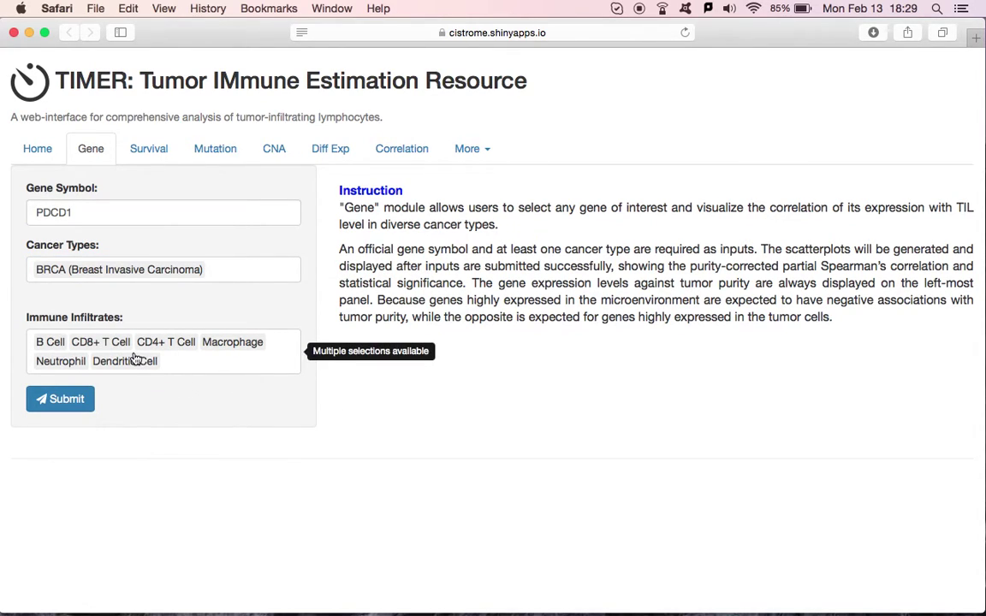
left_click(73, 401)
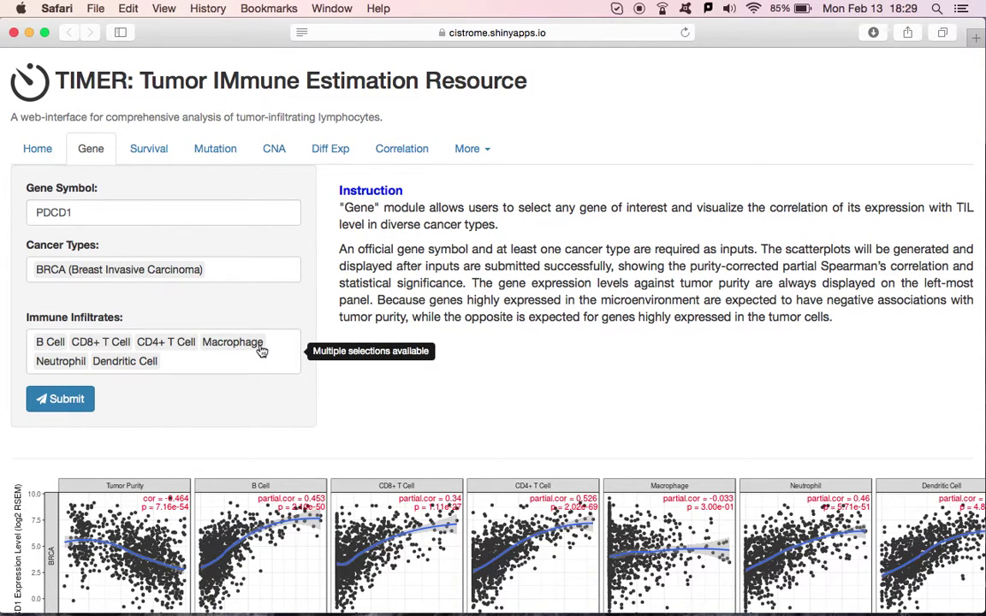
scroll(261, 351, "down", 1)
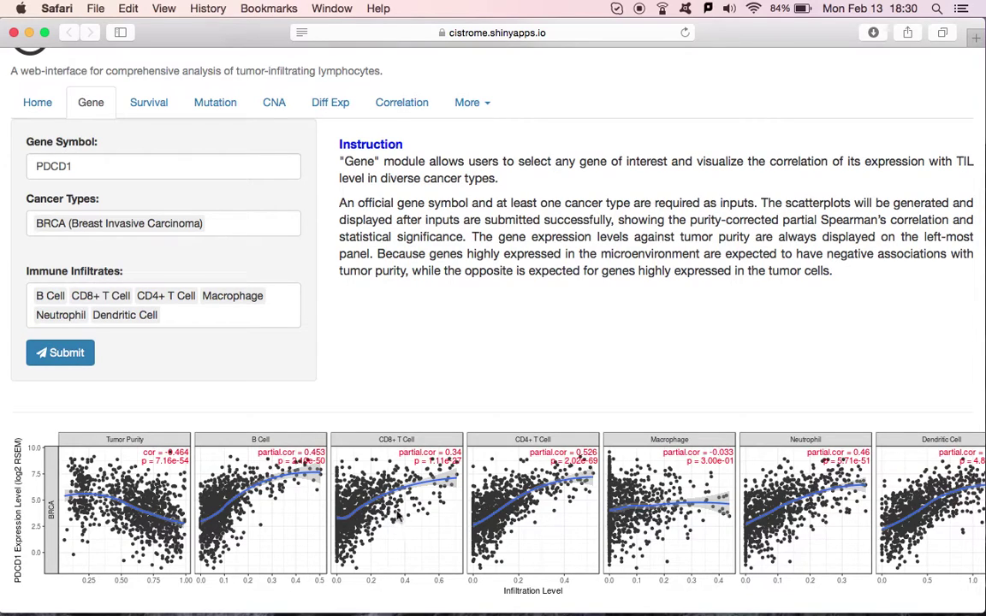
- In the Survival module, select HNSC and SKCM as the cancer types
left_click(151, 109)
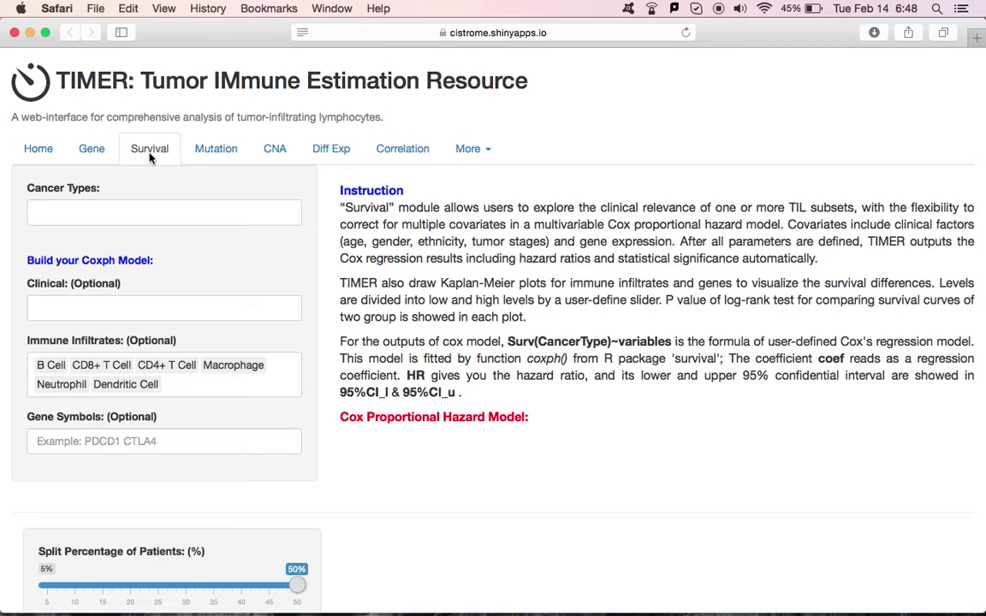
left_click(133, 213)
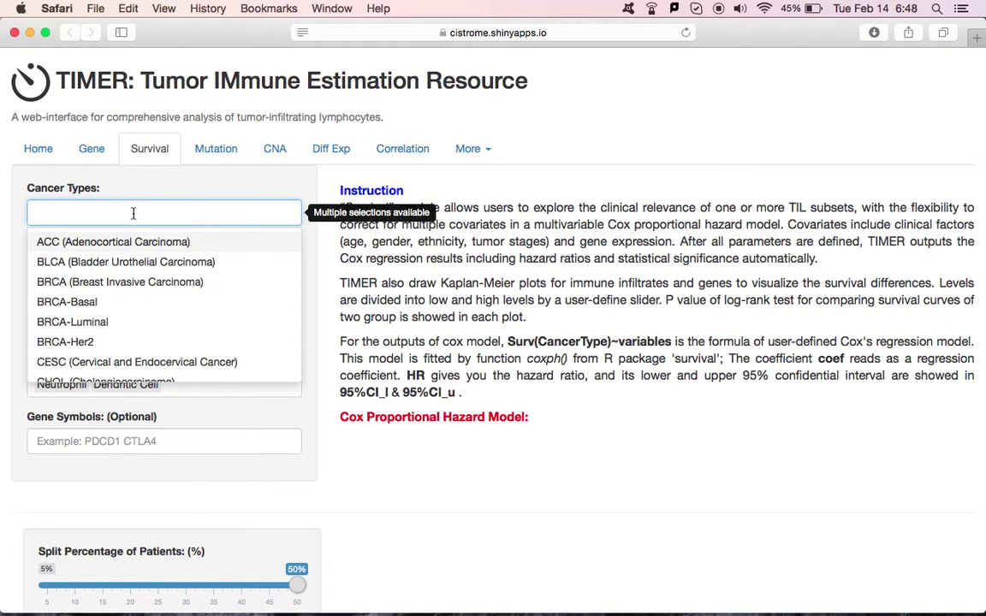
type("hea")
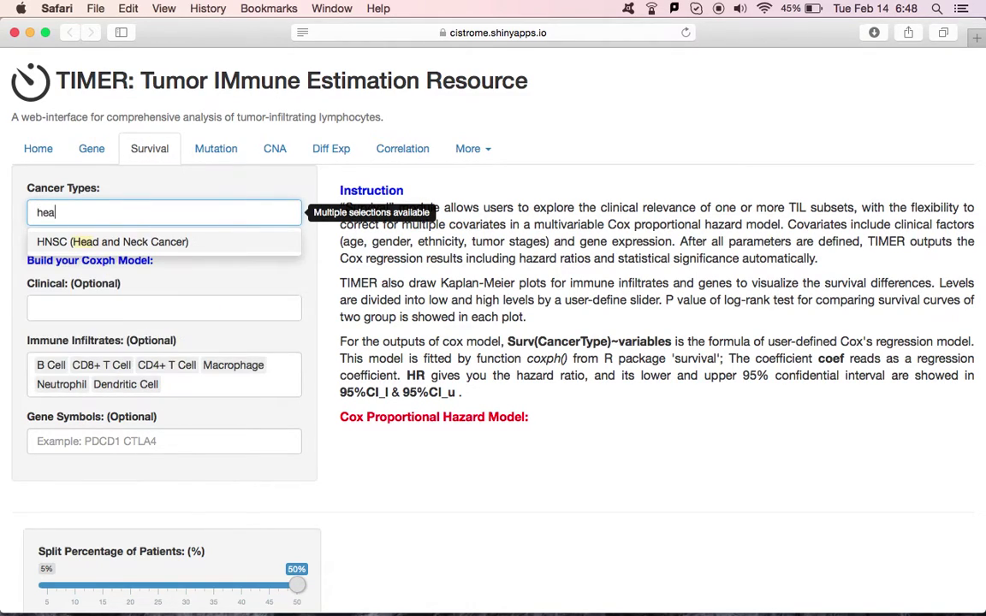
key("Return")
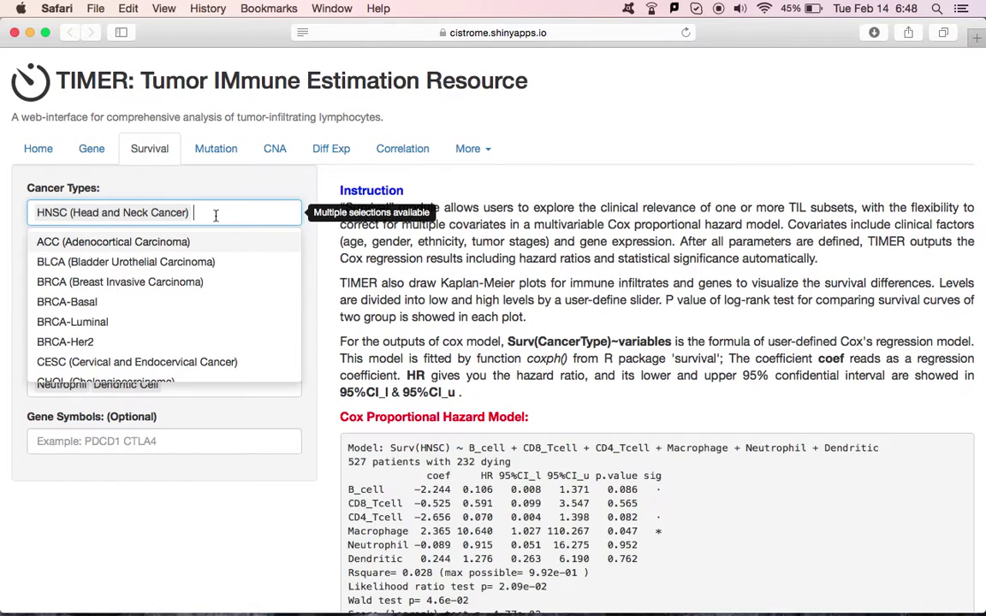
type("me")
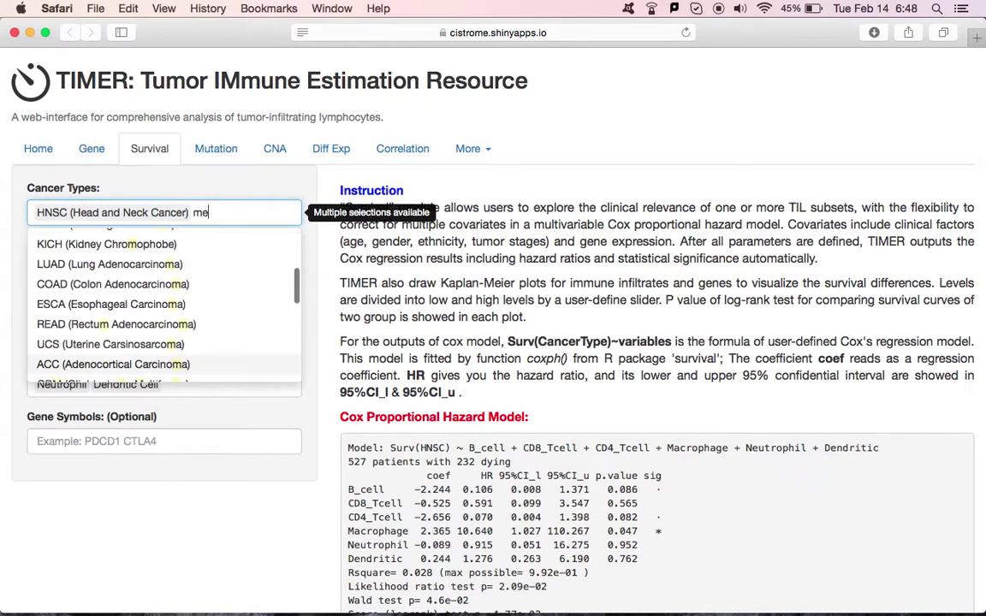
type("l")
left_click(187, 259)
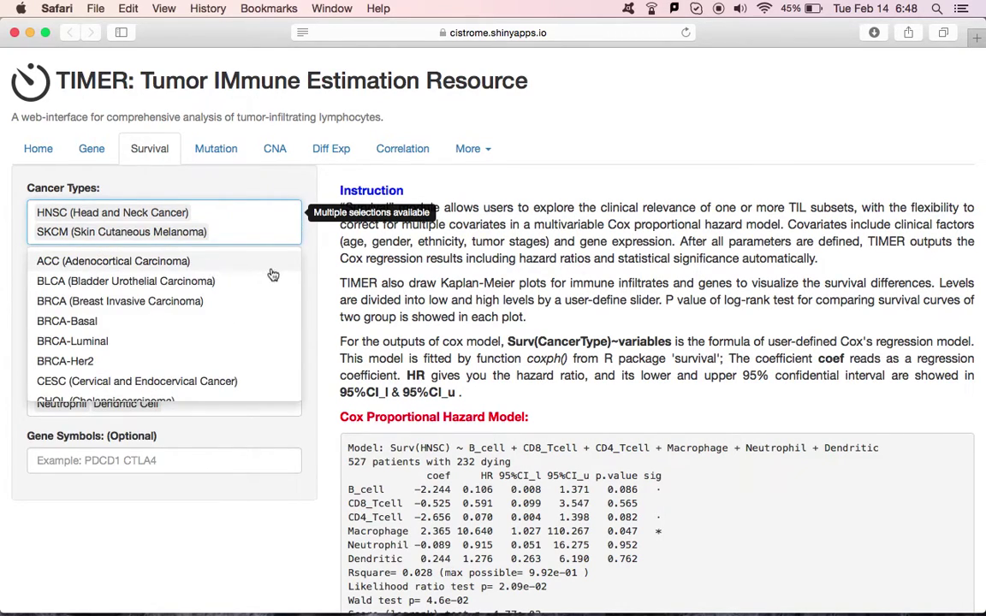
left_click(314, 271)
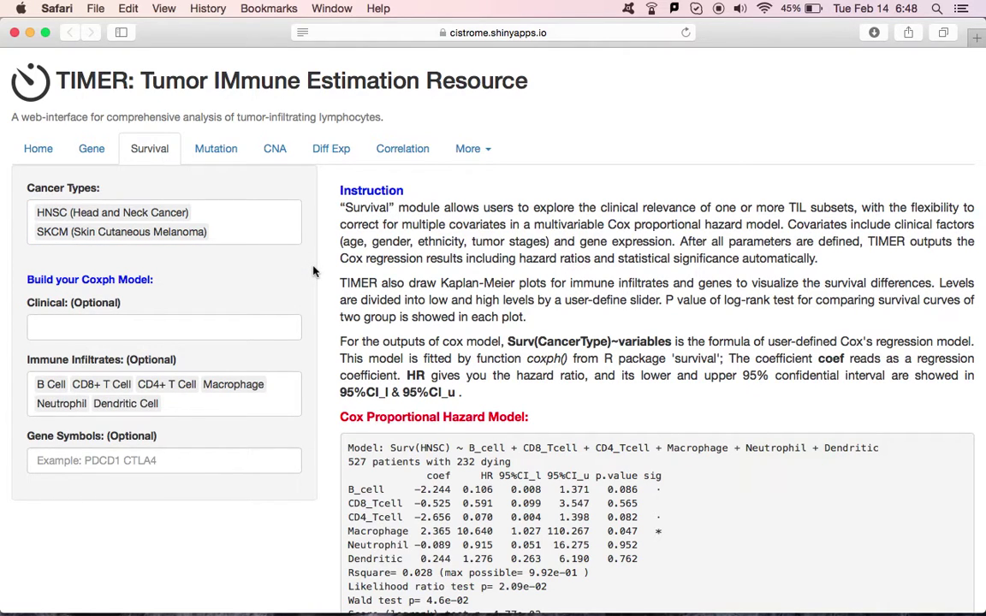
- Scroll through the Cox model results for the six immune infiltrates
scroll(497, 372, "down", 3)
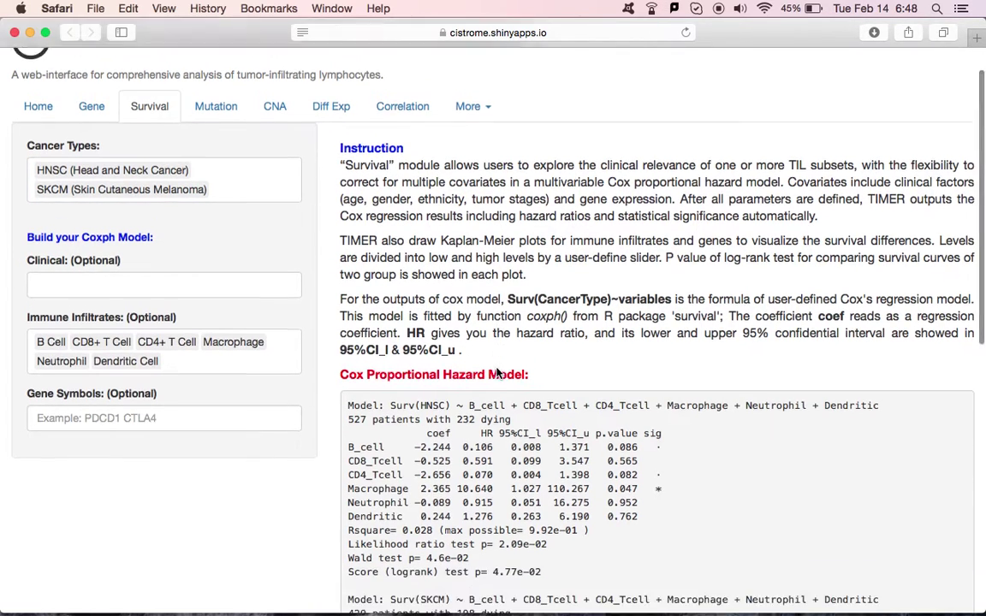
scroll(496, 371, "down", 1)
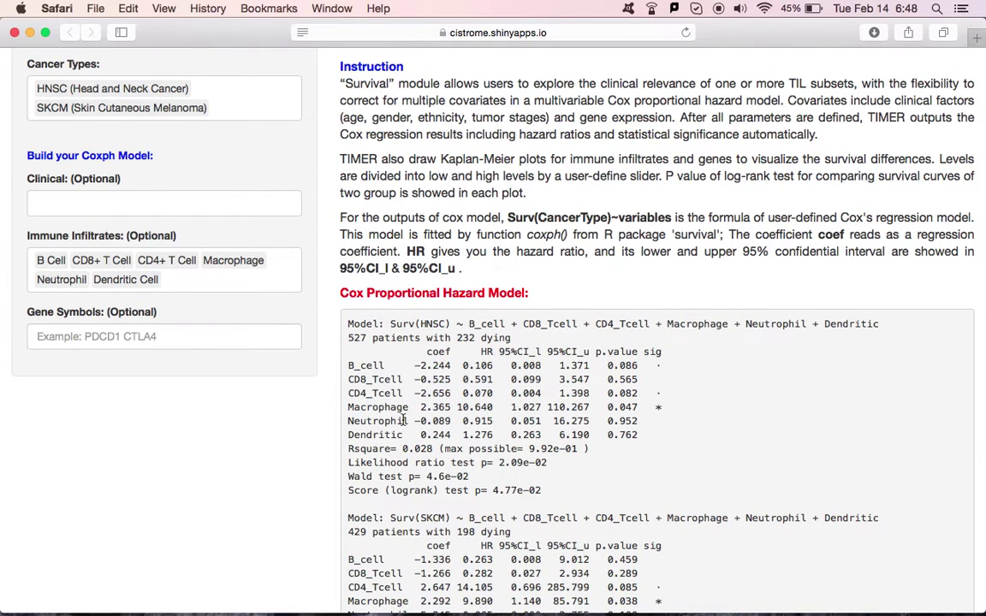
scroll(404, 420, "down", 2)
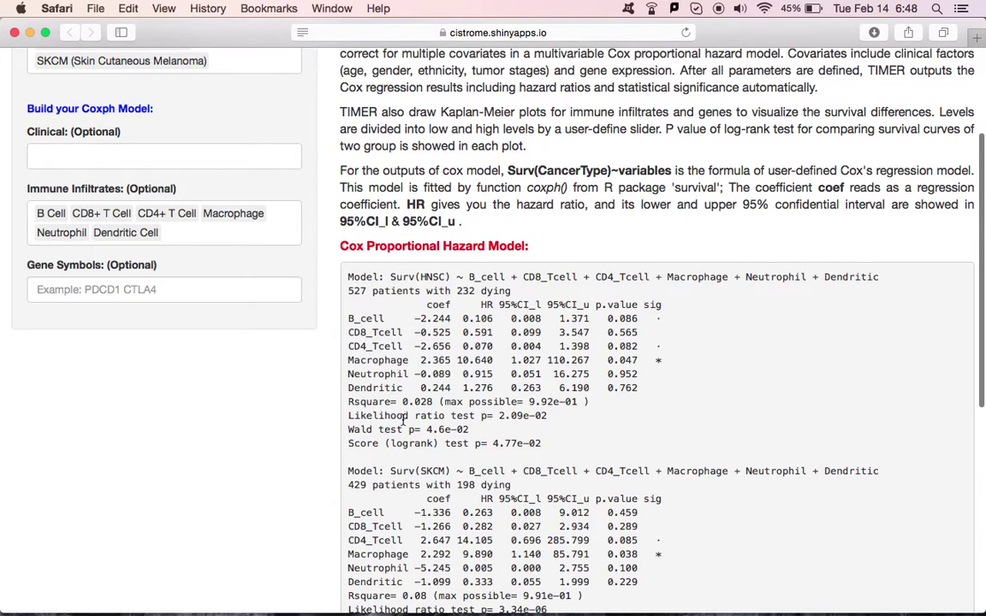
scroll(402, 419, "down", 3)
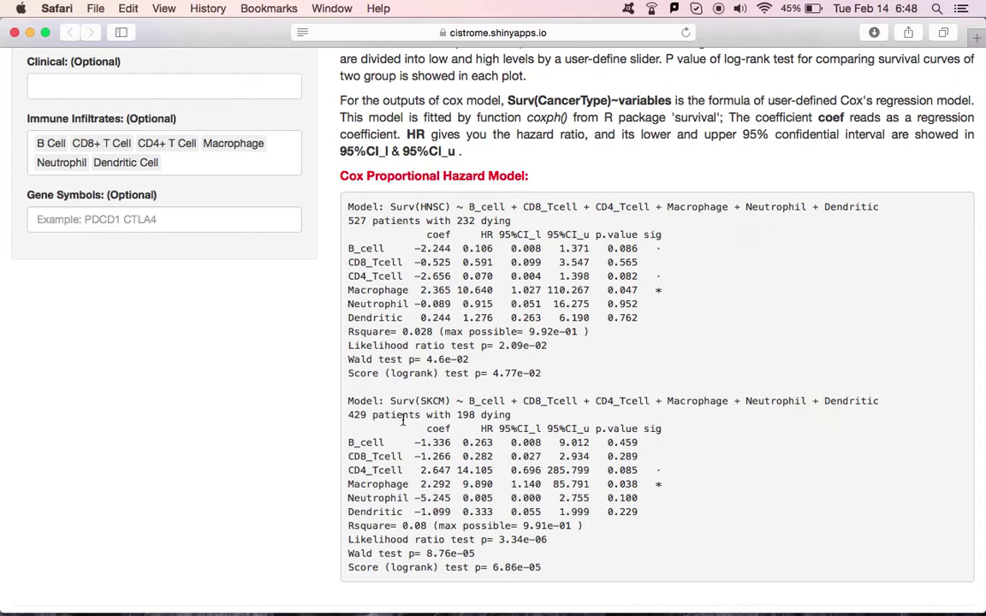
scroll(403, 420, "up", 6)
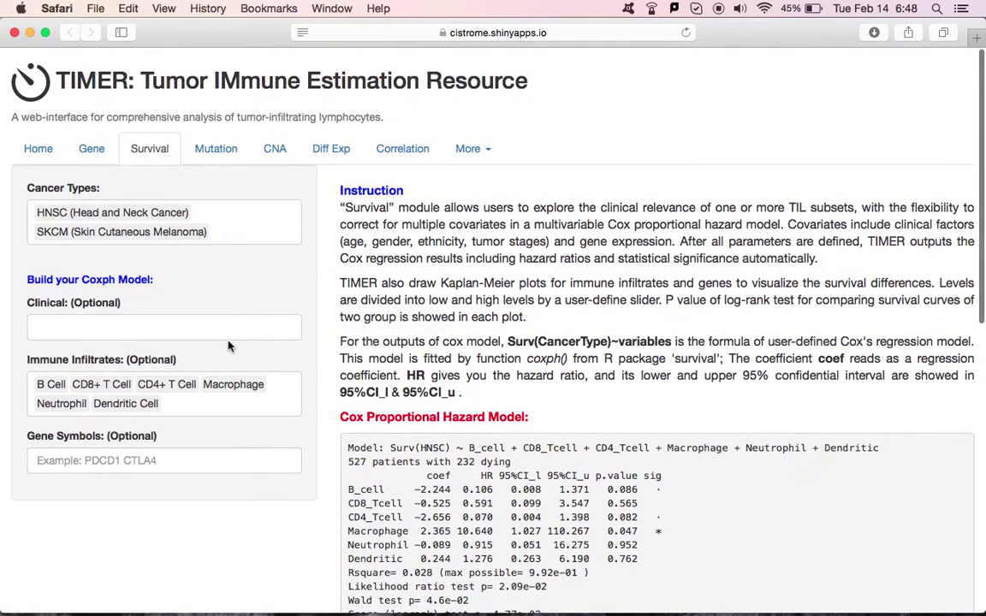
- Add Age and Stage as clinical covariates to the Cox model
left_click(218, 323)
left_click(151, 357)
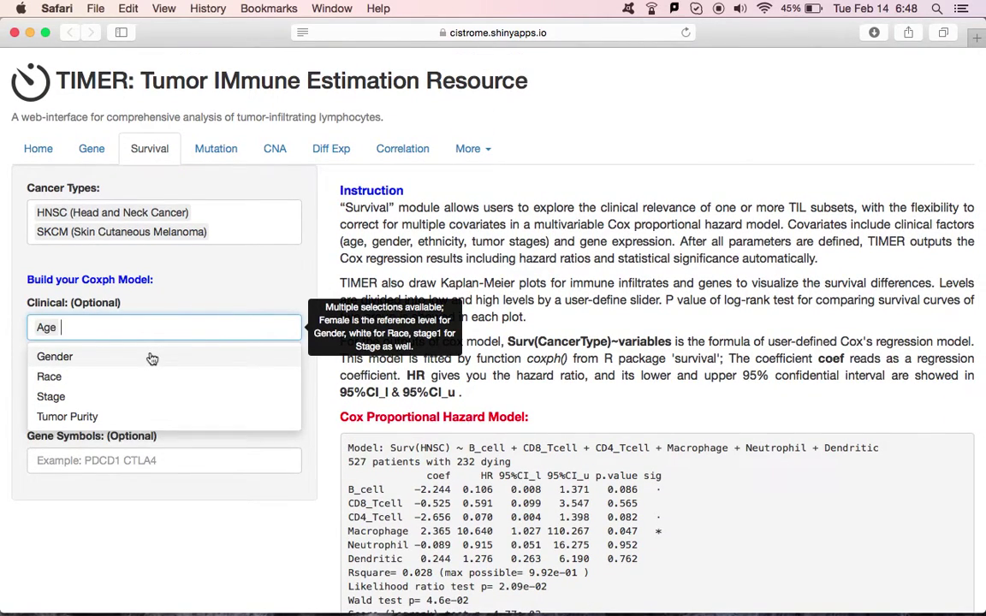
left_click(124, 396)
scroll(212, 539, "down", 5)
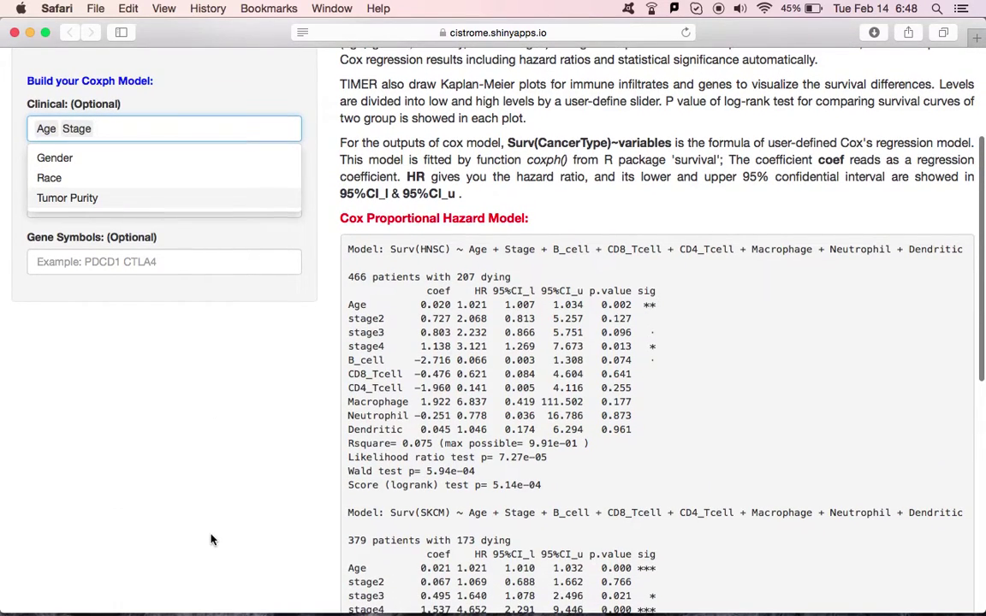
left_click(169, 235)
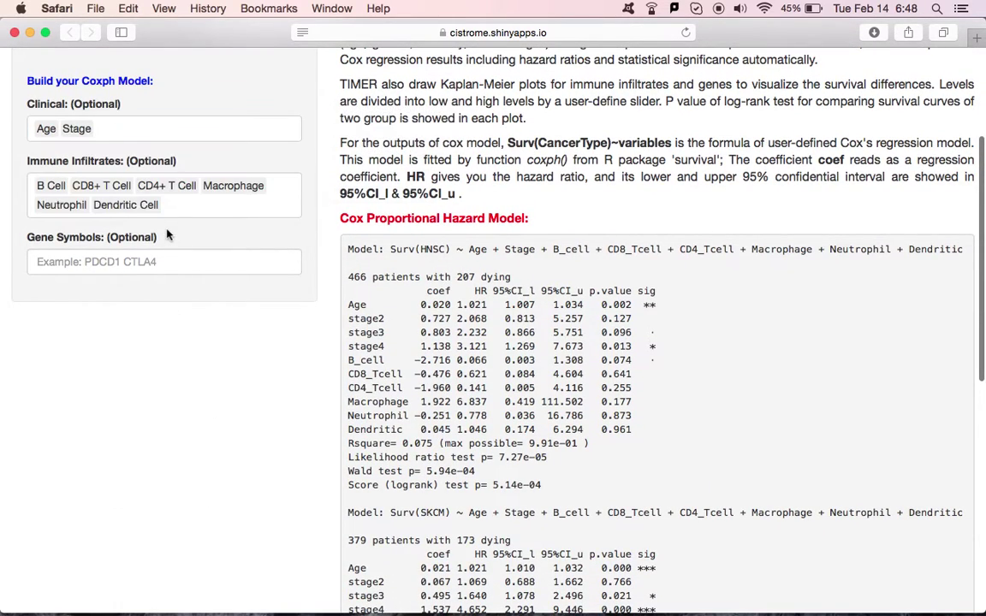
- Remove CD4+ T Cell, Macrophage, Neutrophil, Dendritic Cell and B Cell, leaving only CD8+ T Cell
left_click(150, 188)
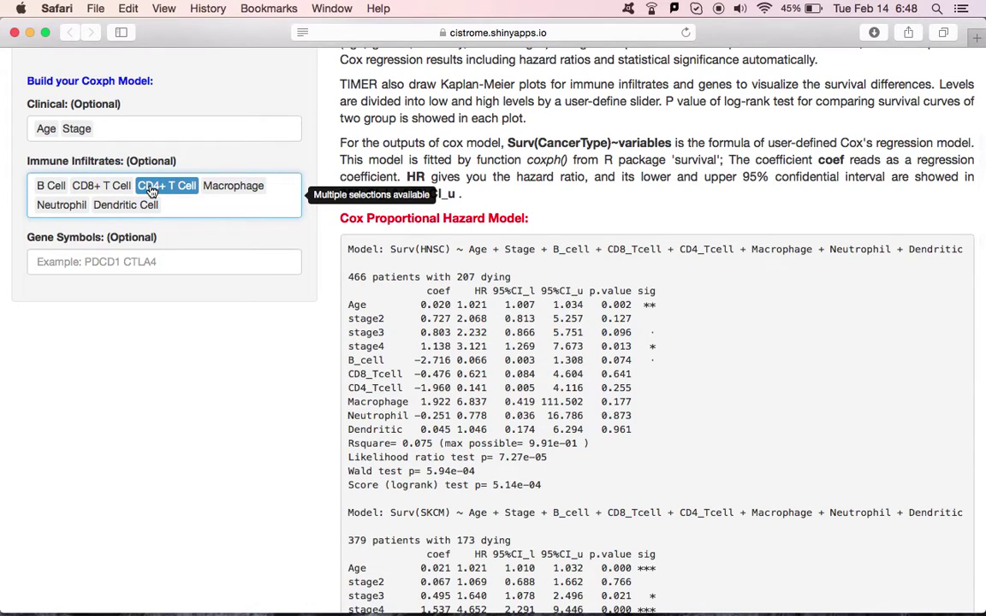
key("BackSpace")
left_click(155, 186)
key("BackSpace")
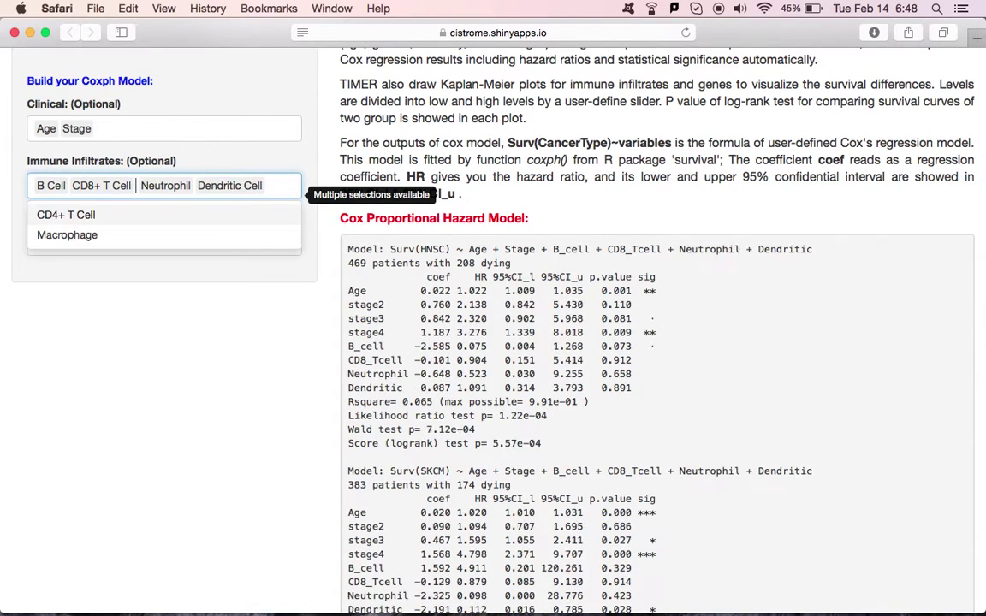
left_click(185, 189)
key("BackSpace")
left_click(185, 187)
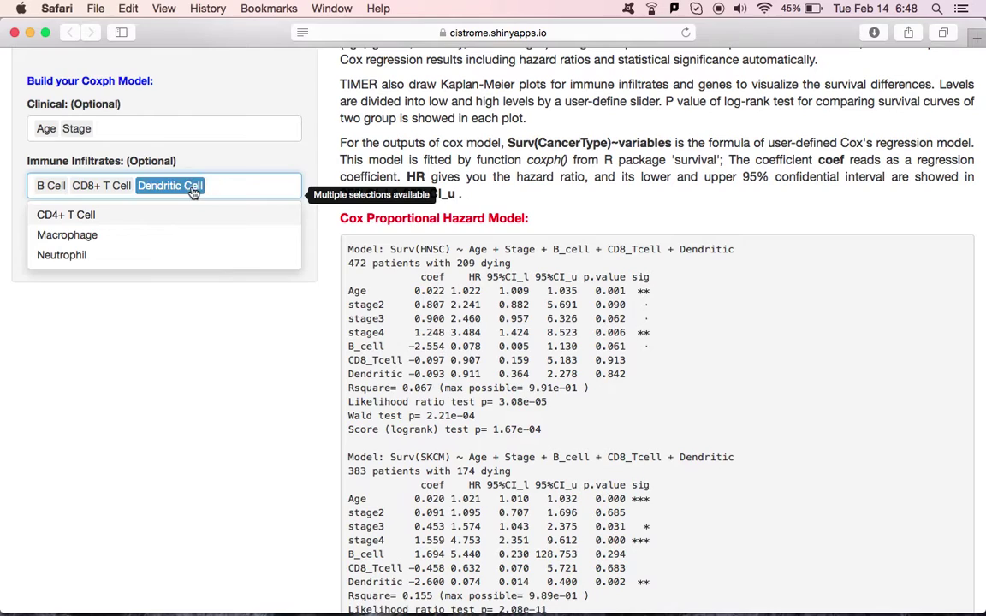
key("BackSpace")
left_click(51, 186)
key("BackSpace")
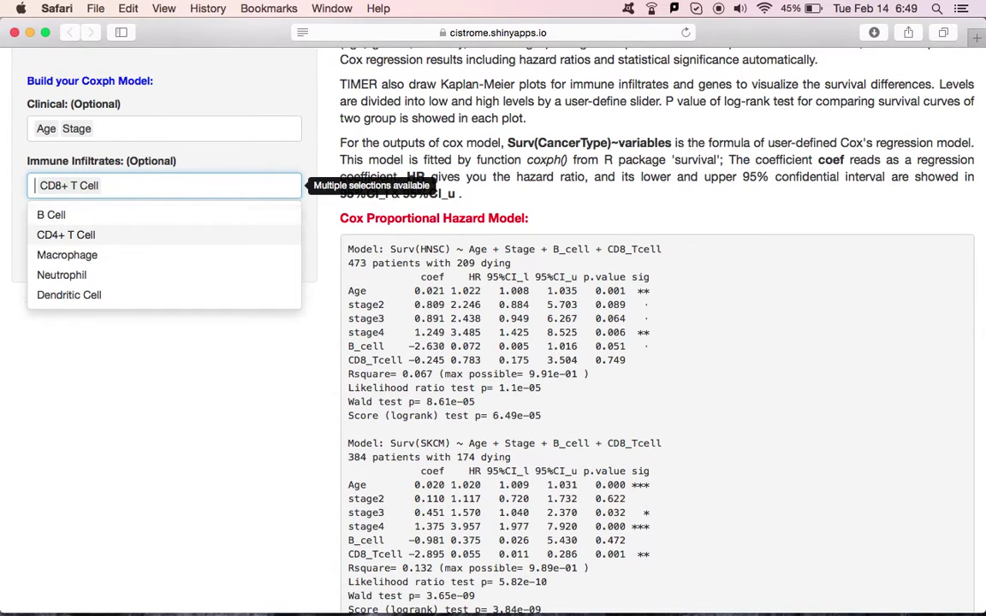
left_click(191, 345)
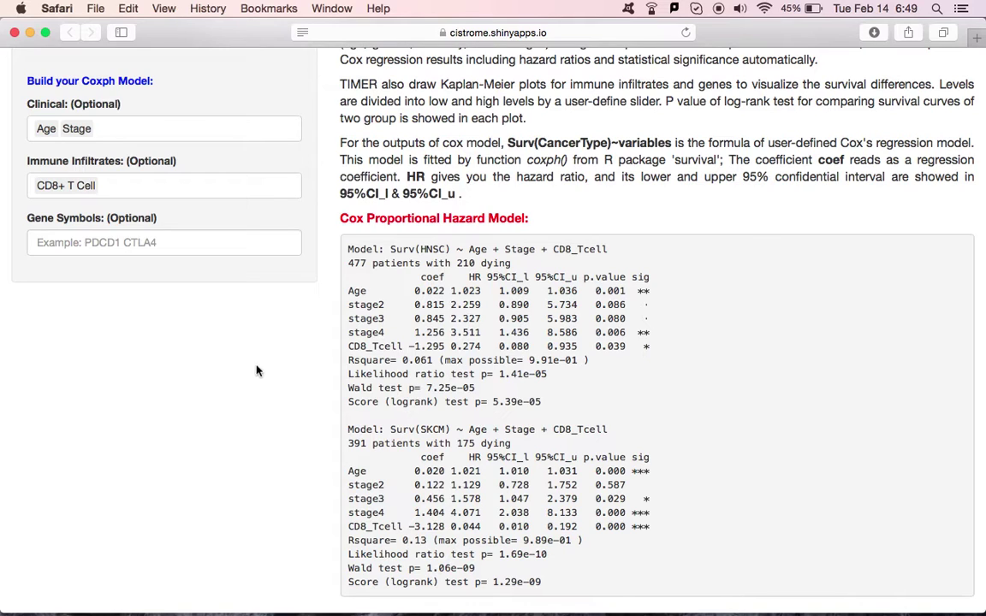
scroll(270, 370, "down", 3)
scroll(271, 369, "up", 1)
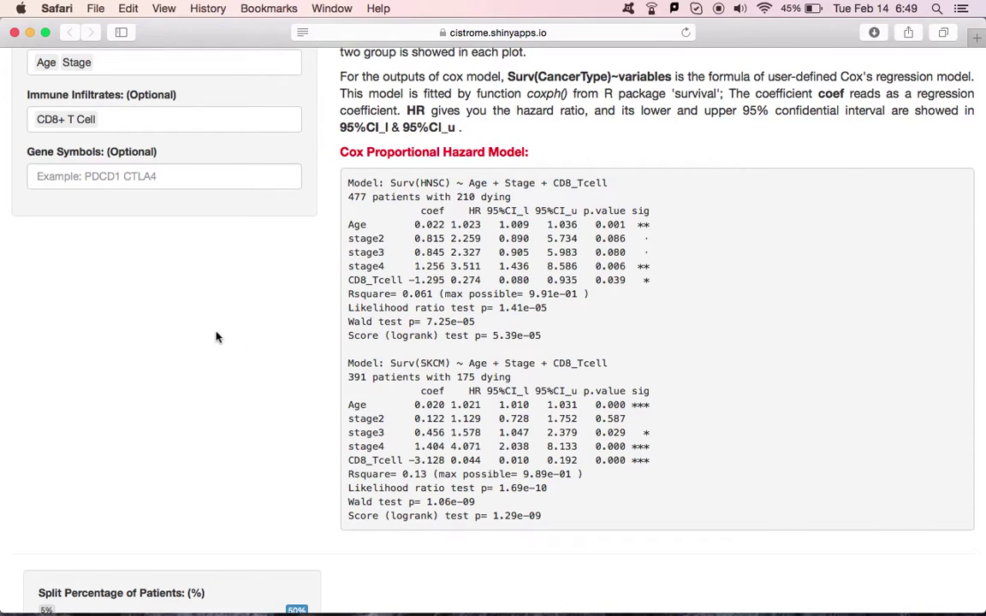
- Enter pdcd1 and ctla4 as gene symbols so the Cox model refits
left_click(196, 182)
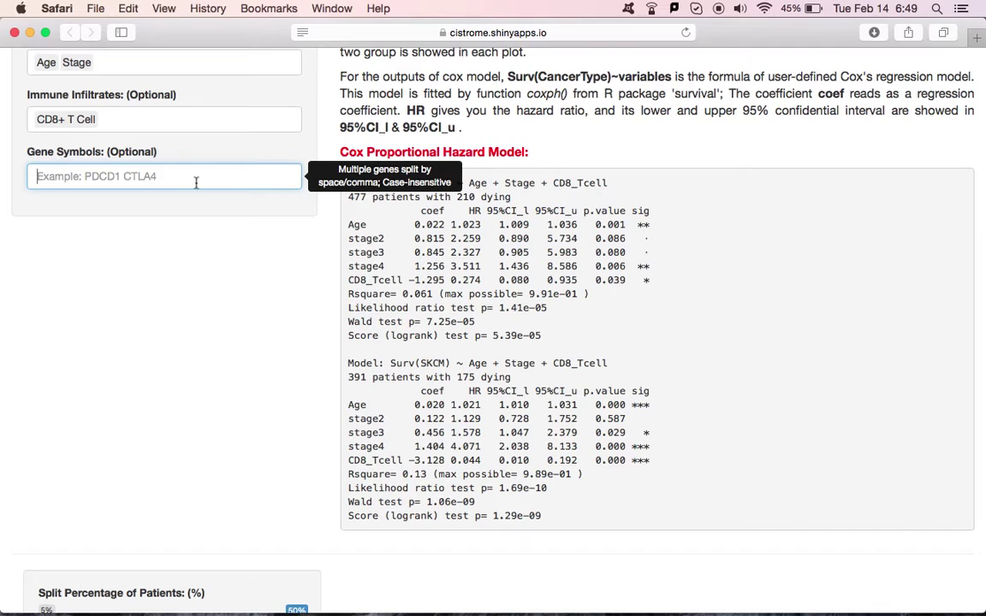
type("pdcd1")
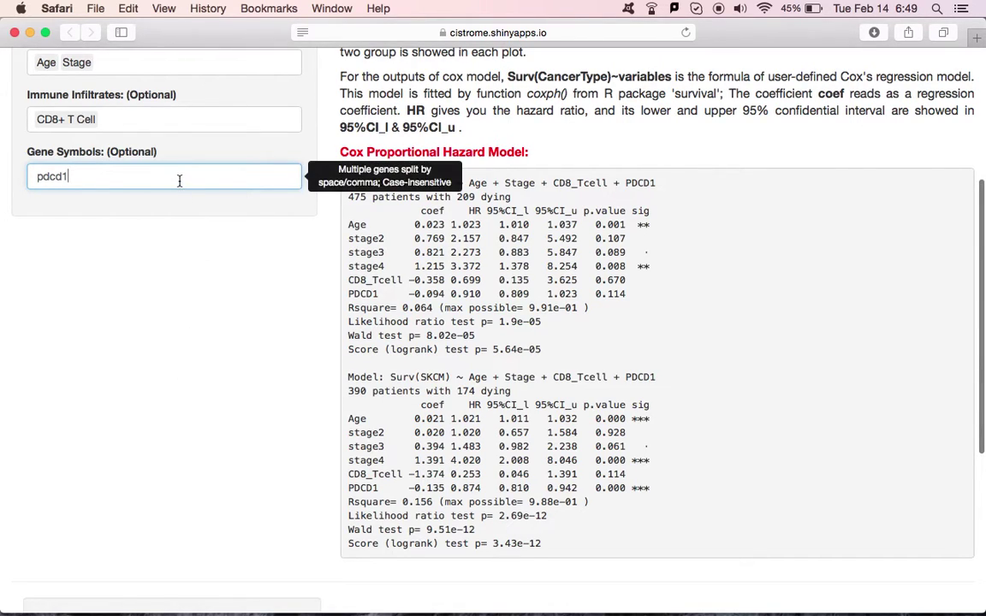
type("ctla4")
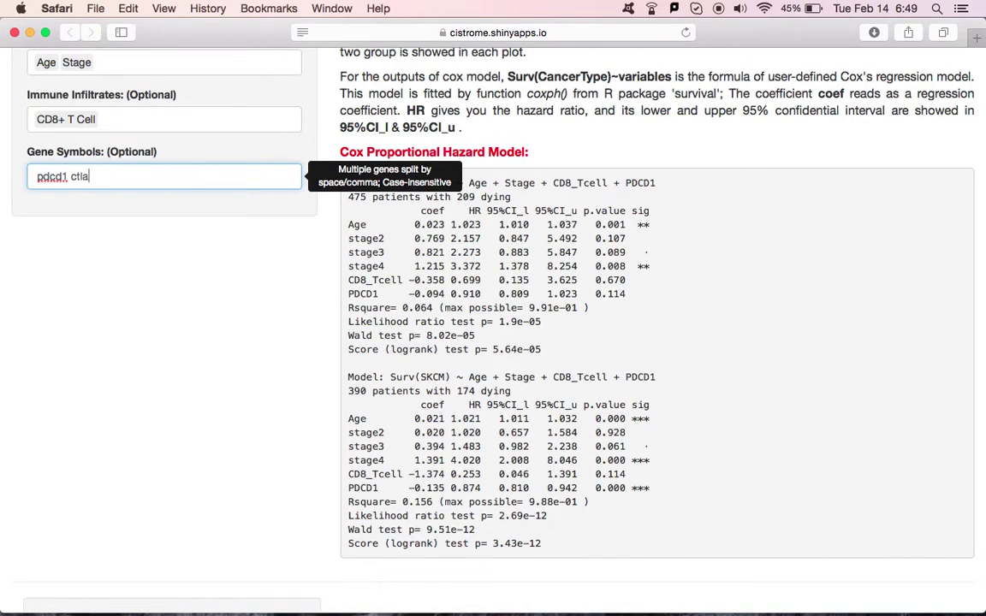
left_click(212, 278)
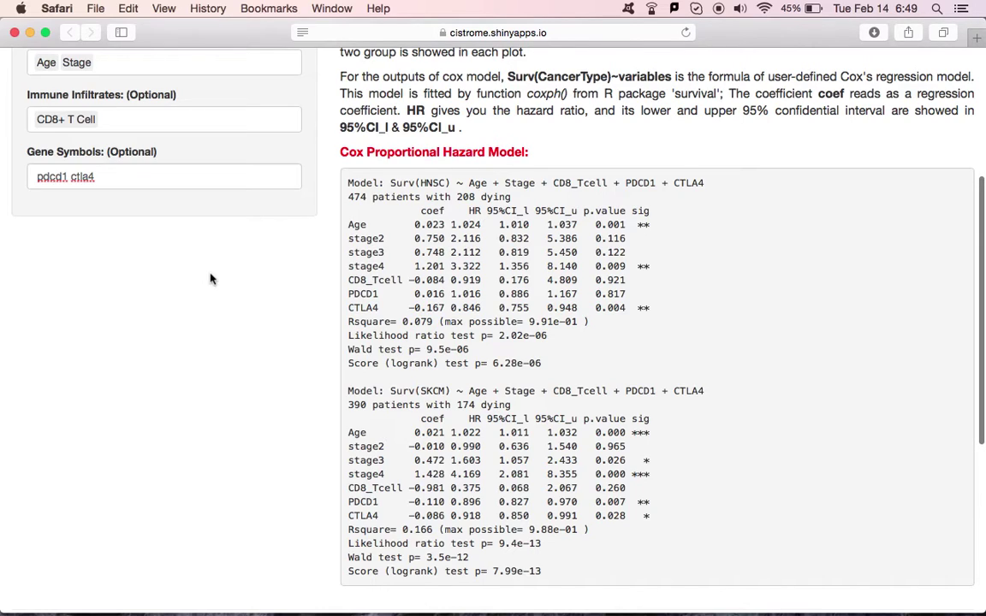
- Change the Split Percentage from 50 to 20 and replot the Kaplan-Meier curves
scroll(212, 278, "down", 5)
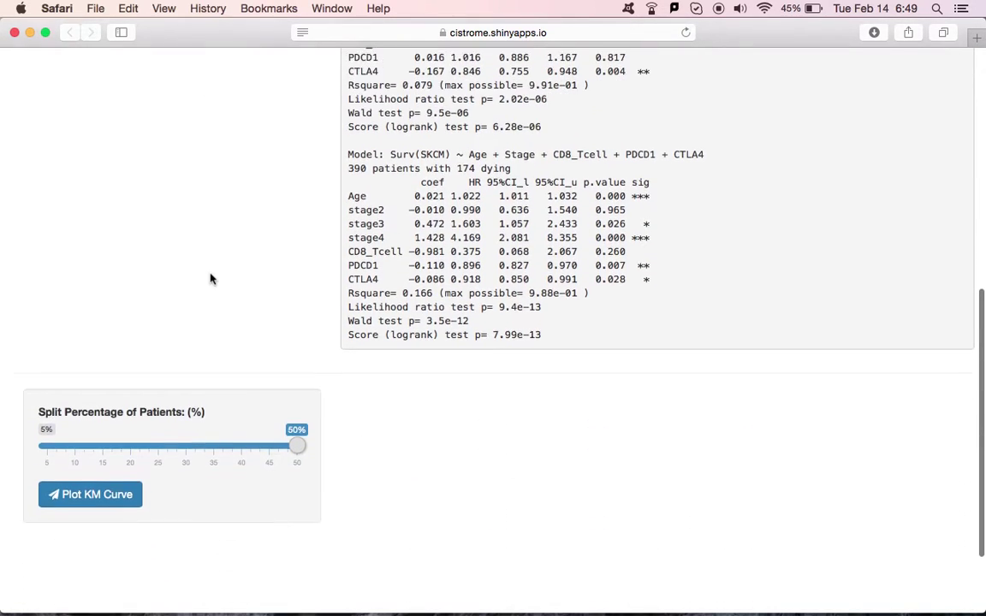
scroll(211, 278, "down", 2)
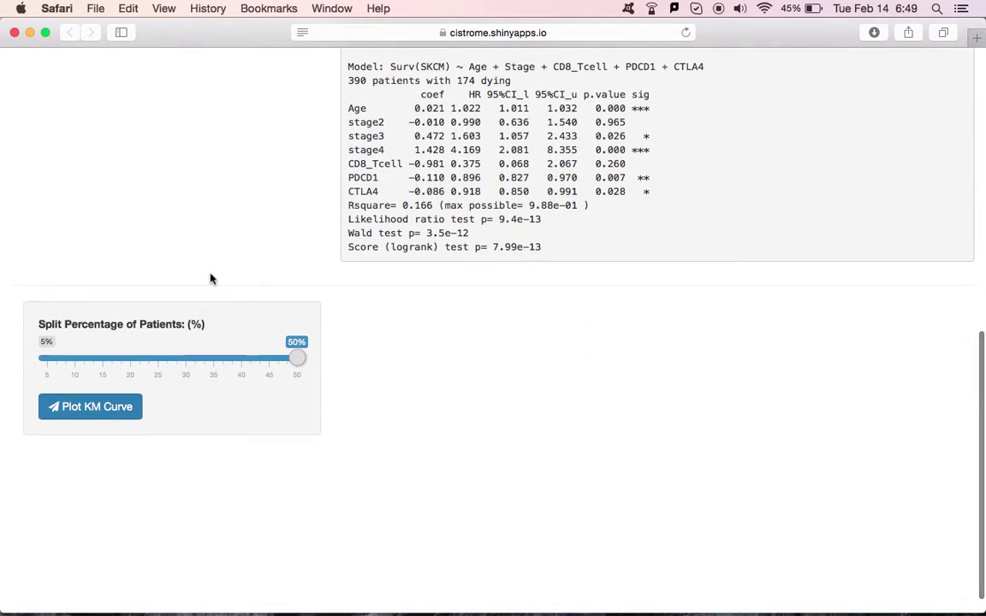
scroll(211, 278, "down", 1)
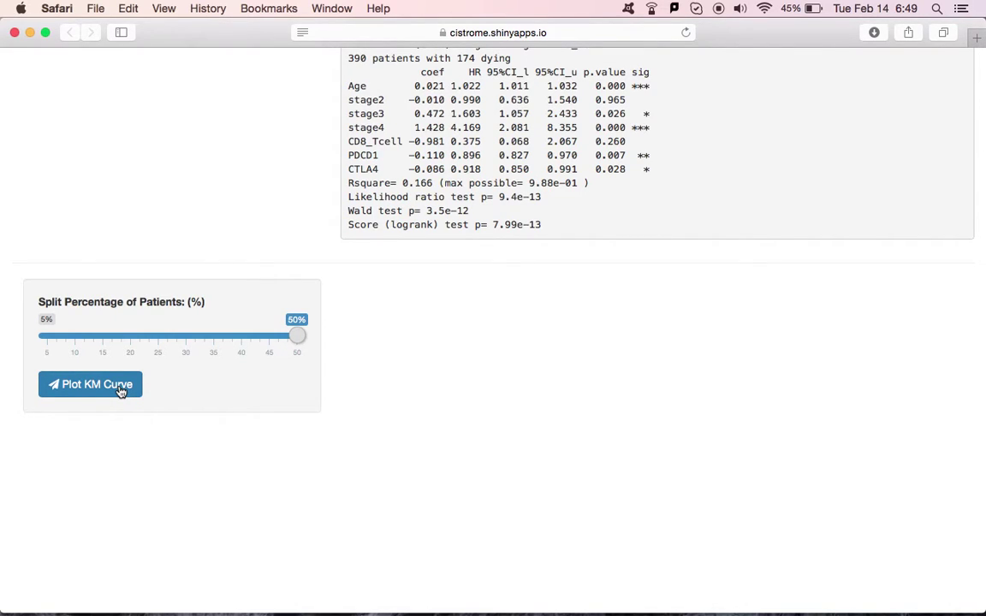
scroll(121, 391, "down", 1)
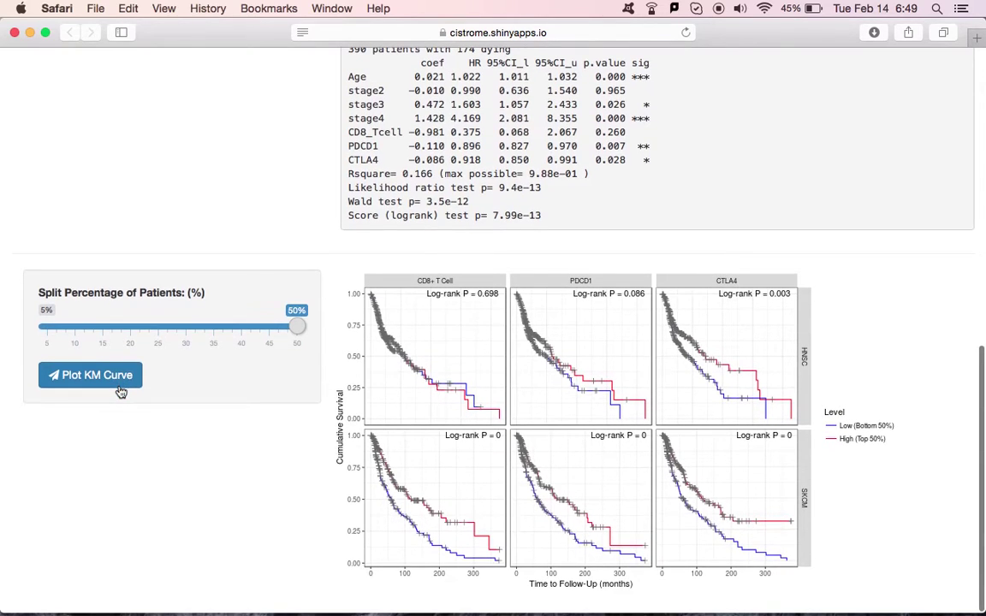
scroll(121, 392, "up", 1)
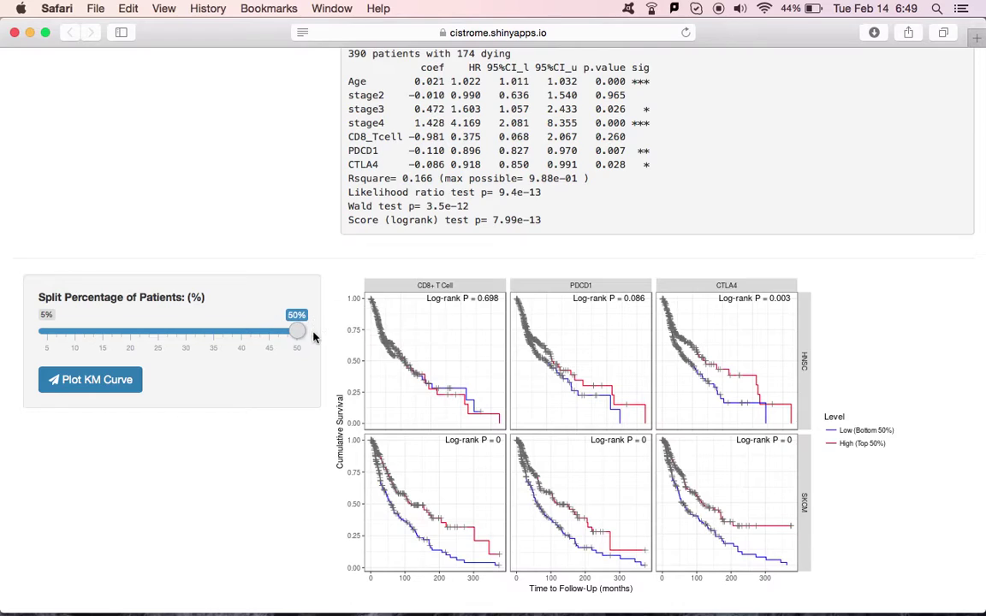
left_click_drag(300, 334, 138, 335)
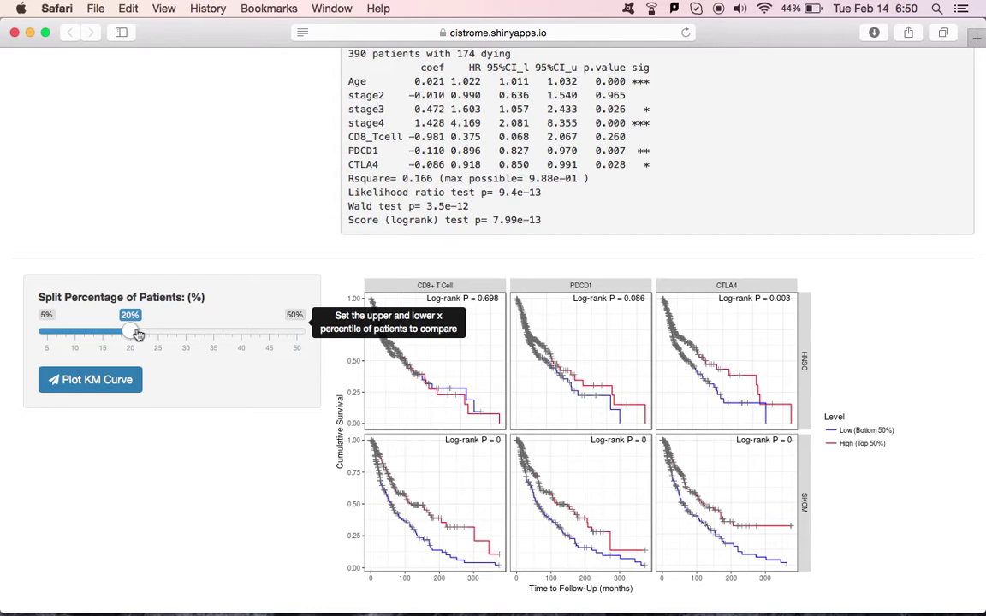
left_click(130, 387)
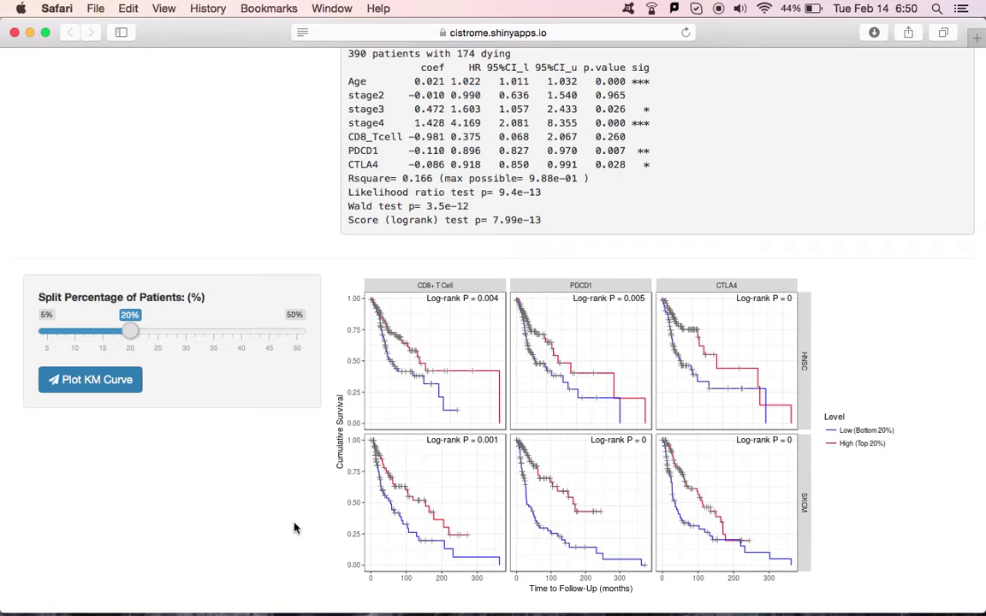
scroll(293, 528, "down", 1)
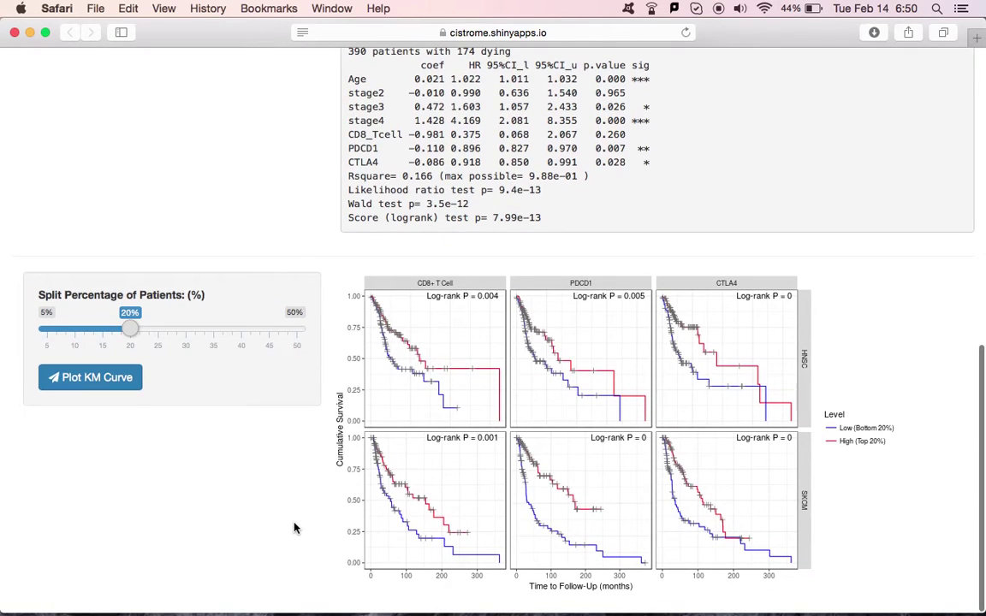
scroll(293, 528, "up", 1)
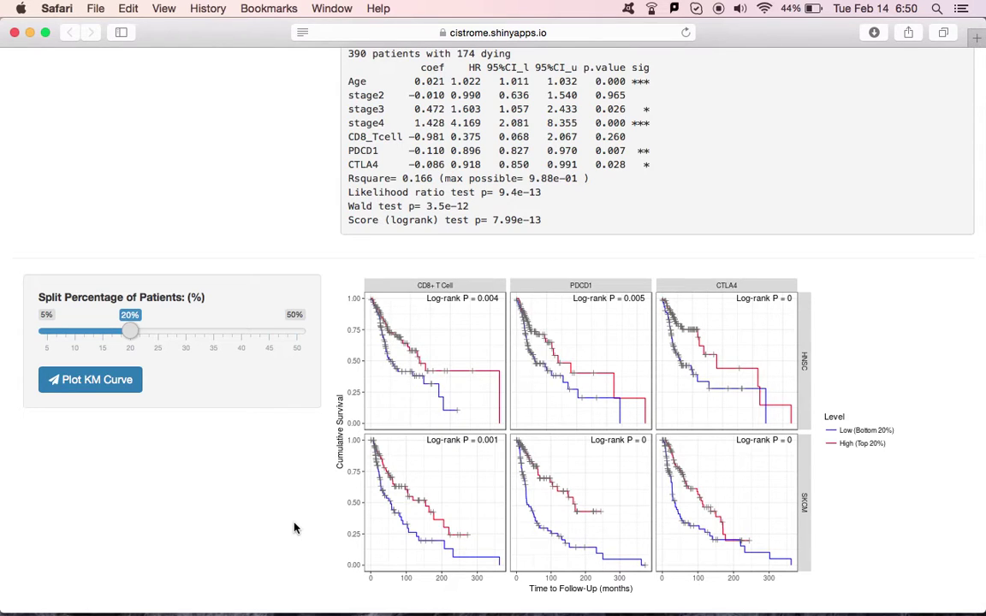
scroll(294, 528, "up", 10)
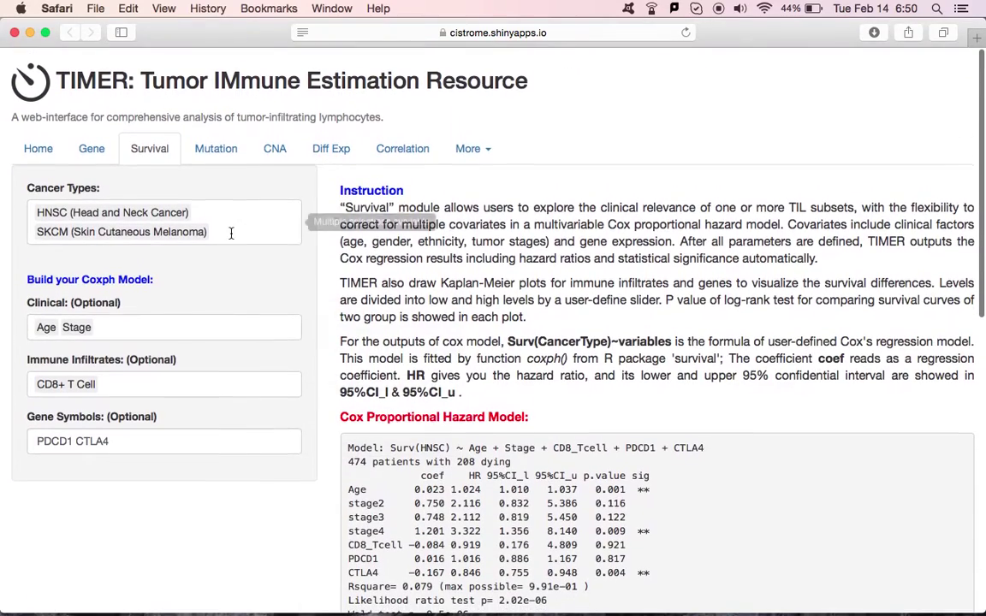
- In the Mutation module, choose cancer type BRCA and mutated gene CDH1, then submit
left_click(216, 154)
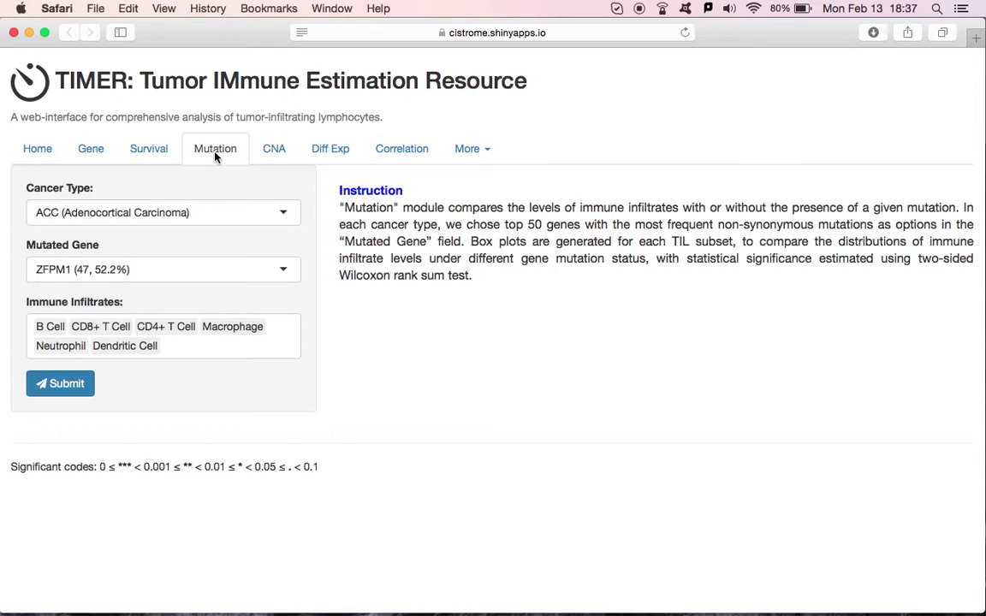
left_click(196, 213)
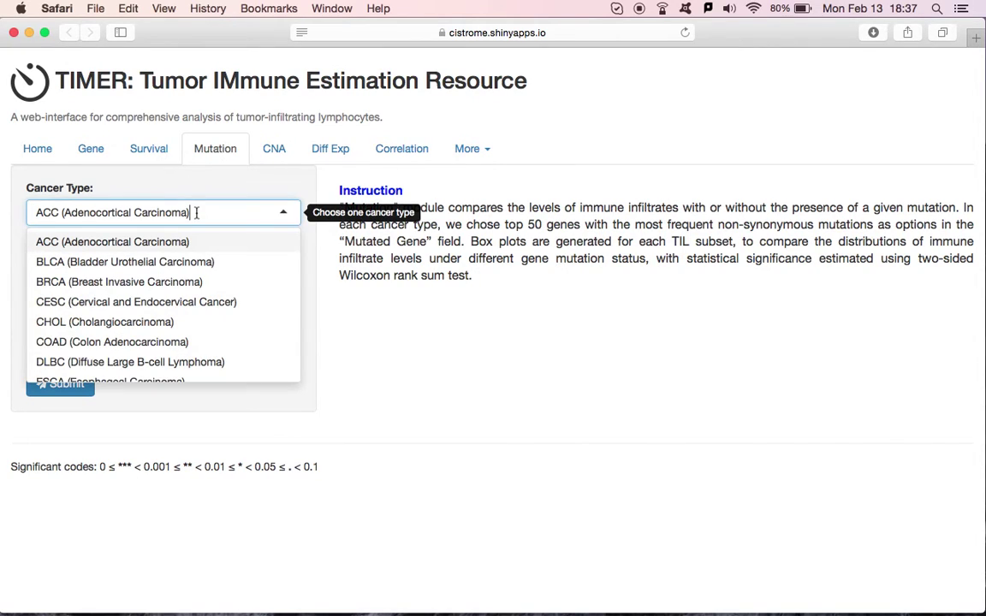
left_click(184, 283)
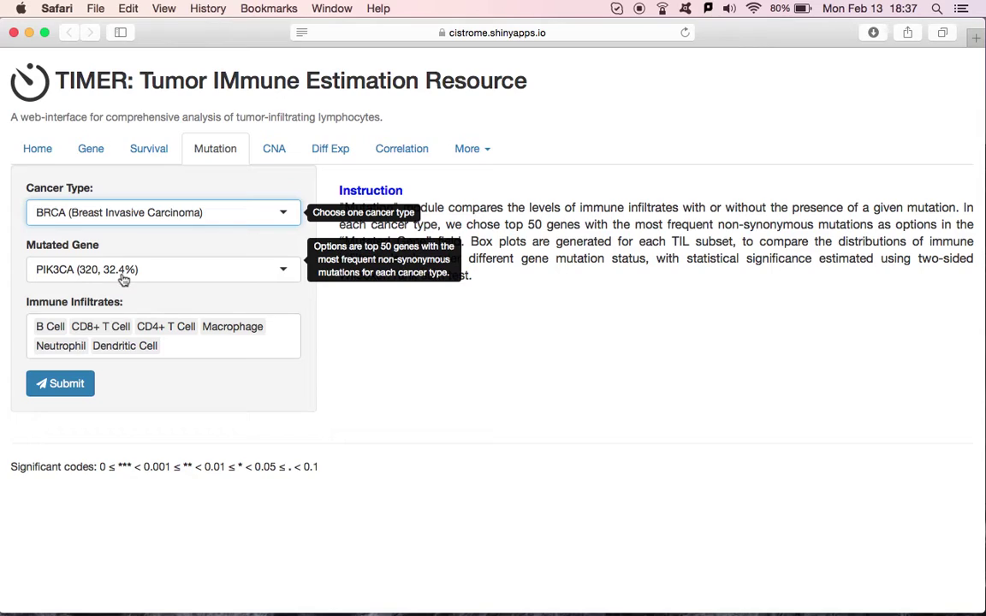
left_click(163, 267)
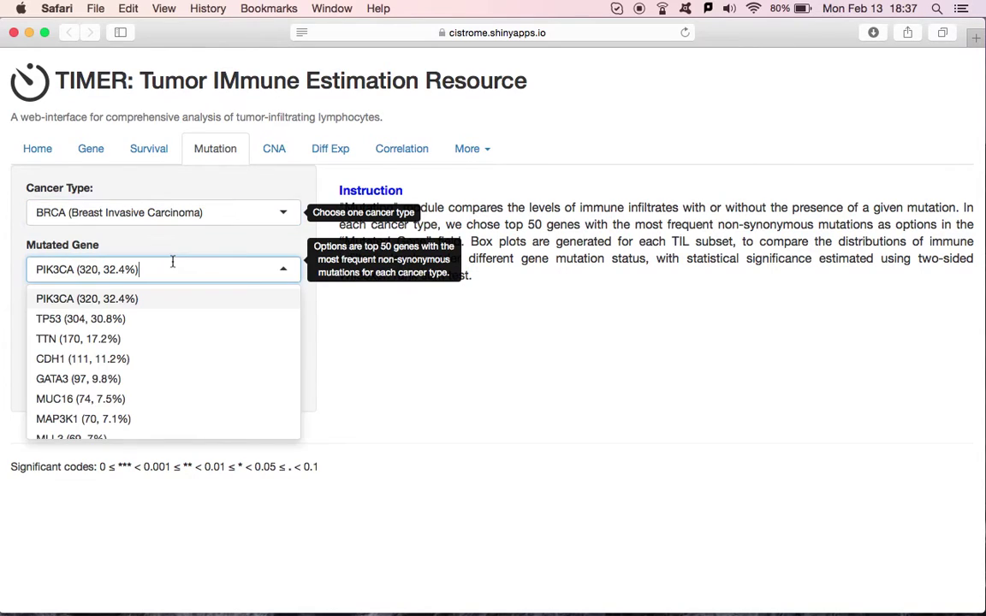
left_click(114, 359)
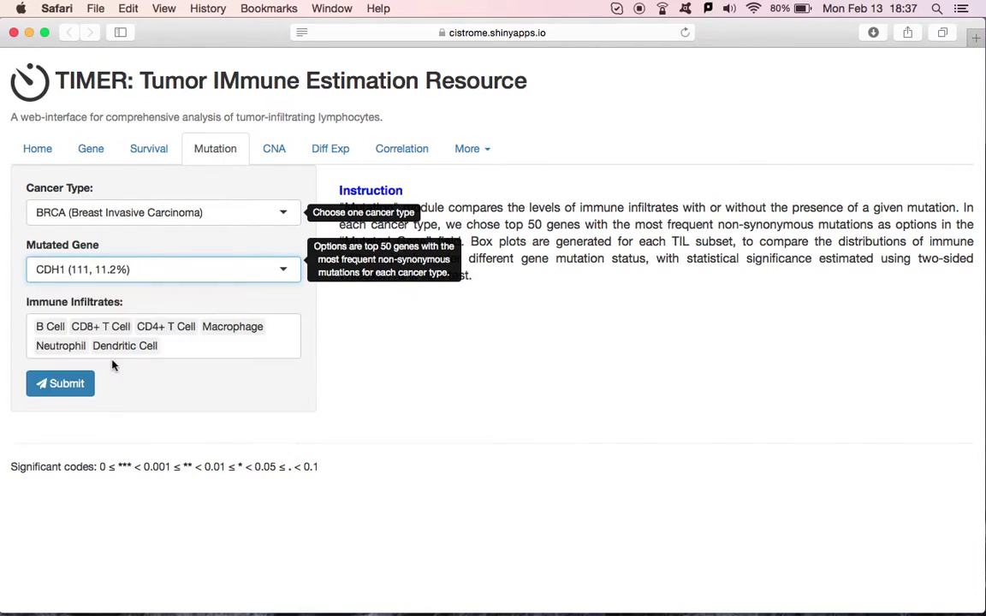
left_click(74, 392)
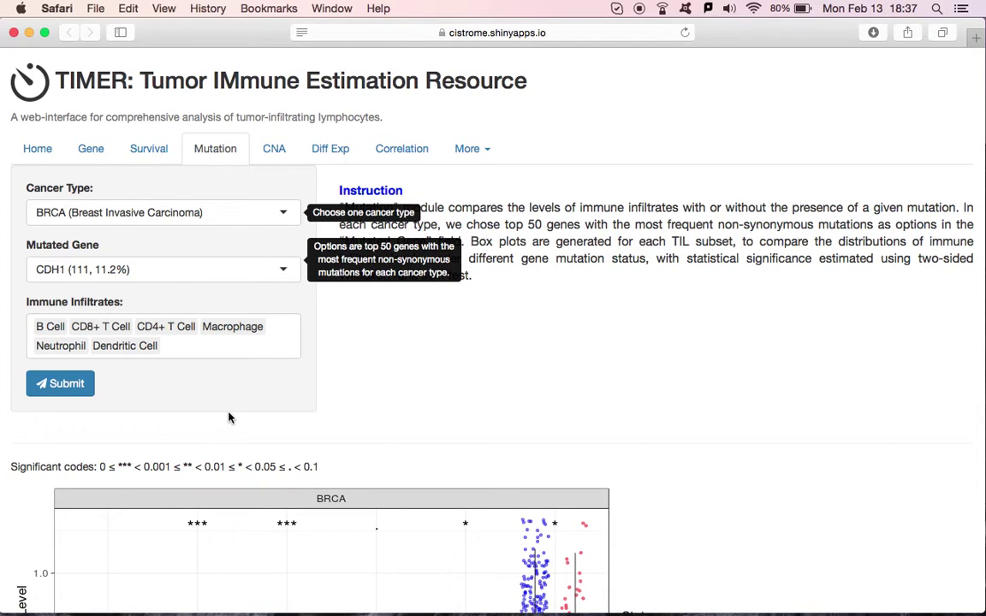
scroll(229, 418, "down", 5)
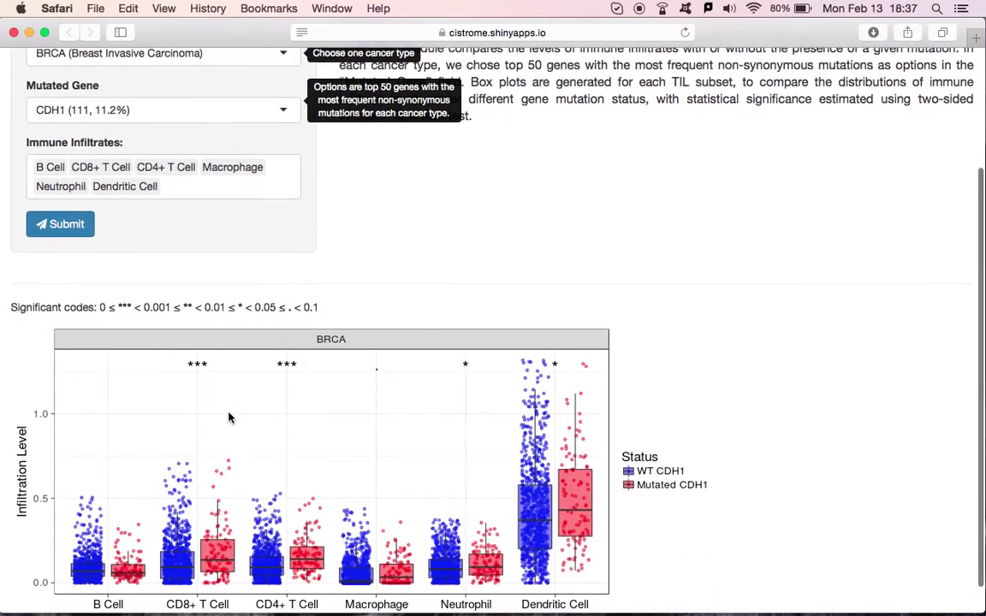
scroll(229, 417, "down", 2)
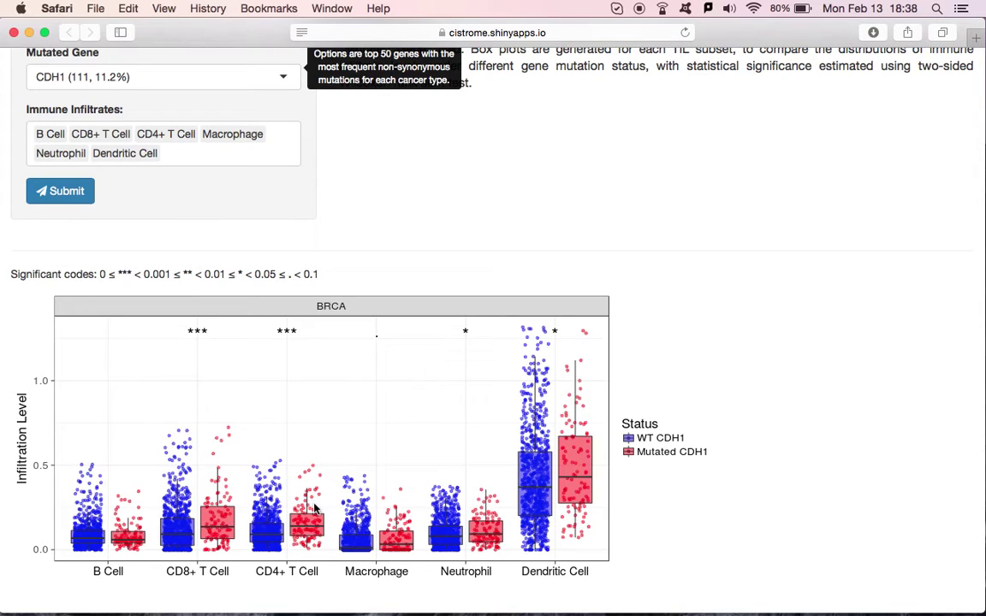
scroll(315, 509, "up", 5)
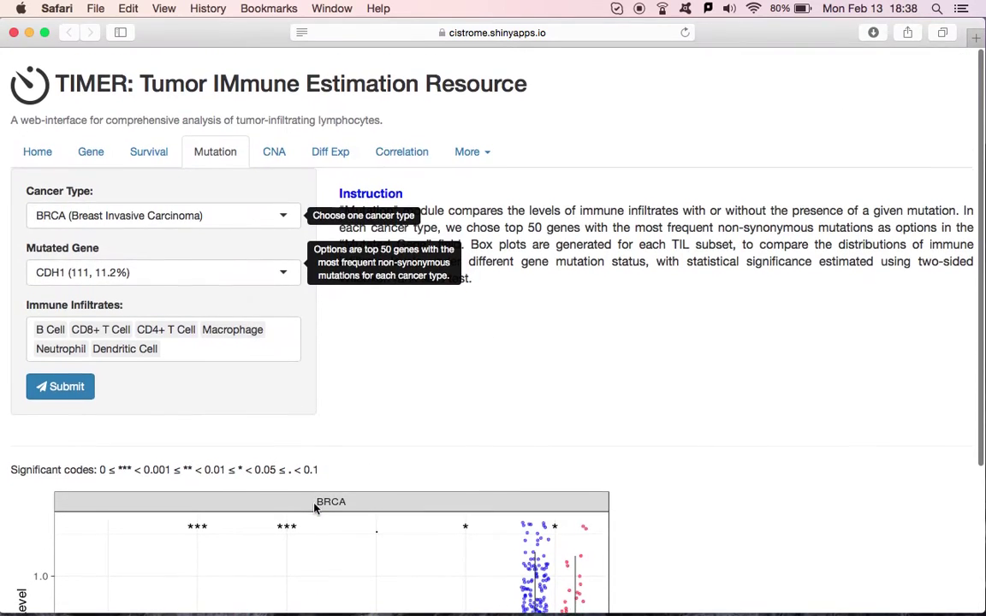
- In the CNA module, select BRCA and LUAD, enter gene PDCD1, and submit
left_click(274, 163)
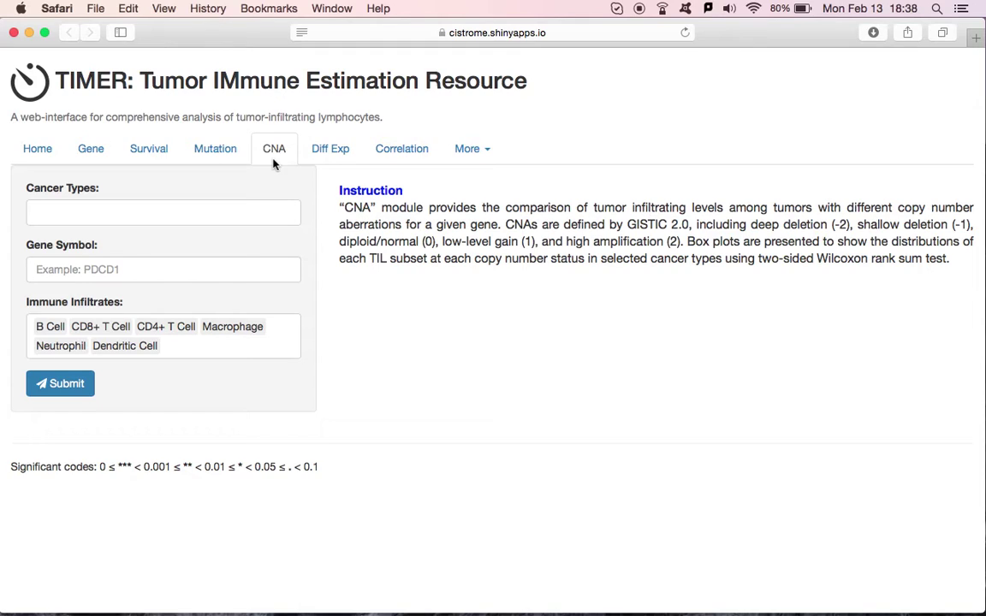
left_click(182, 213)
type("B")
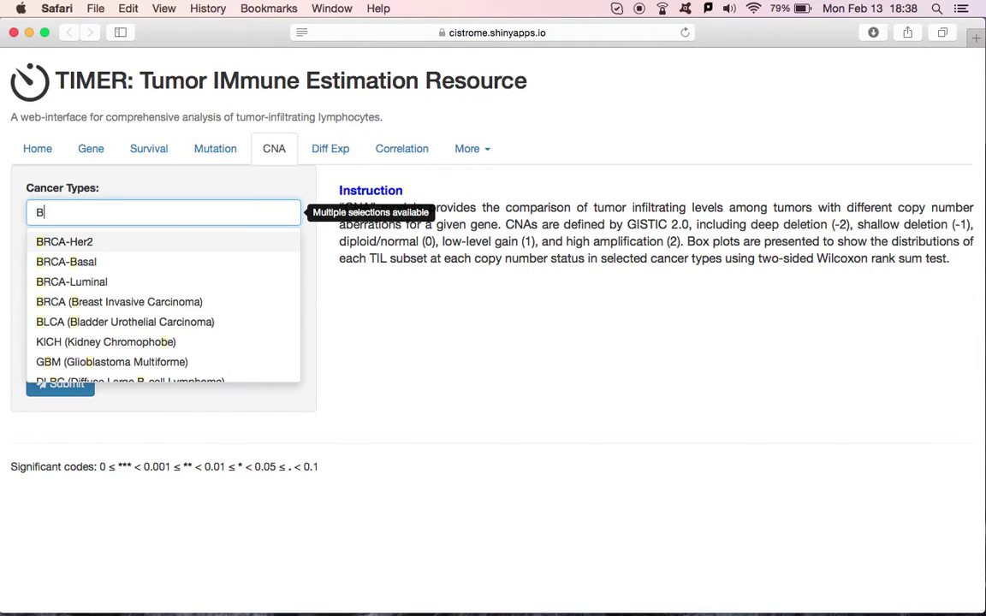
left_click(173, 304)
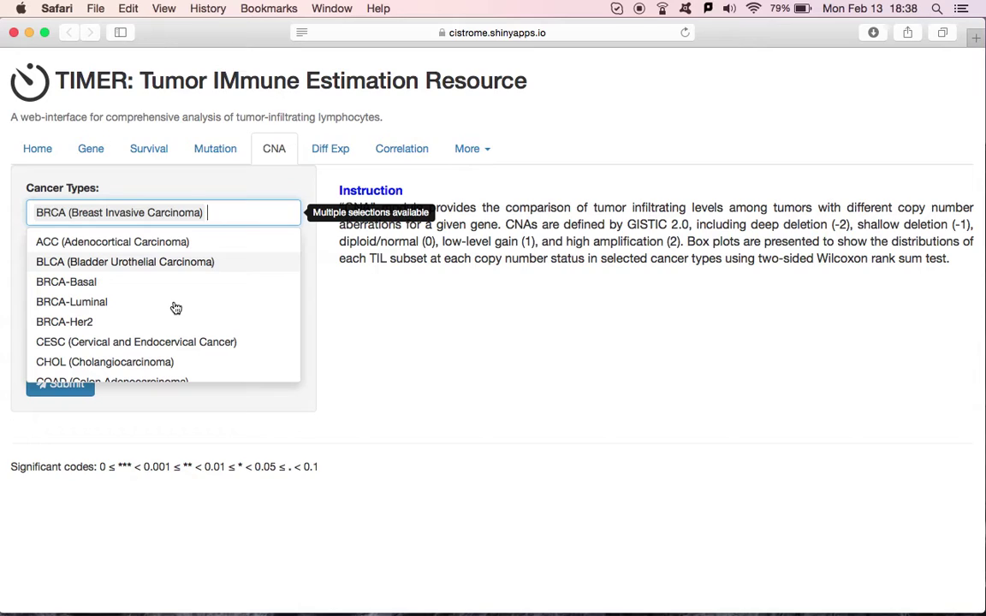
type("LUN")
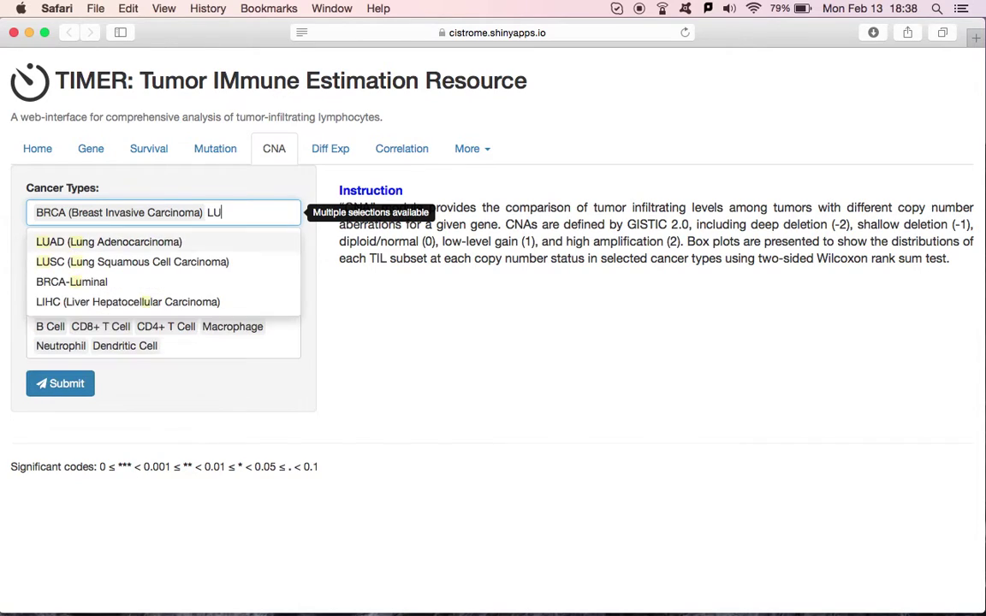
left_click(148, 243)
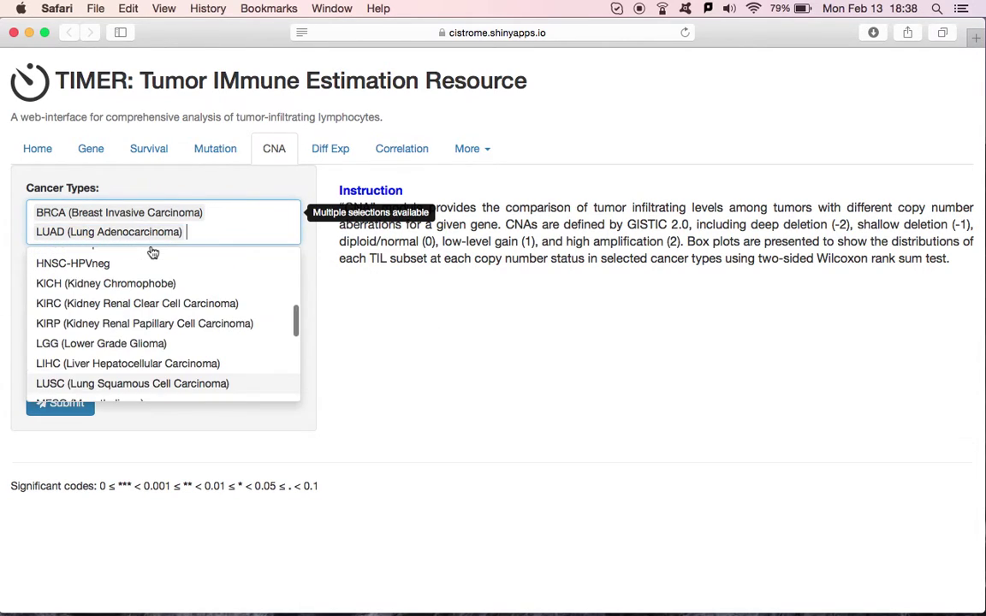
left_click(327, 263)
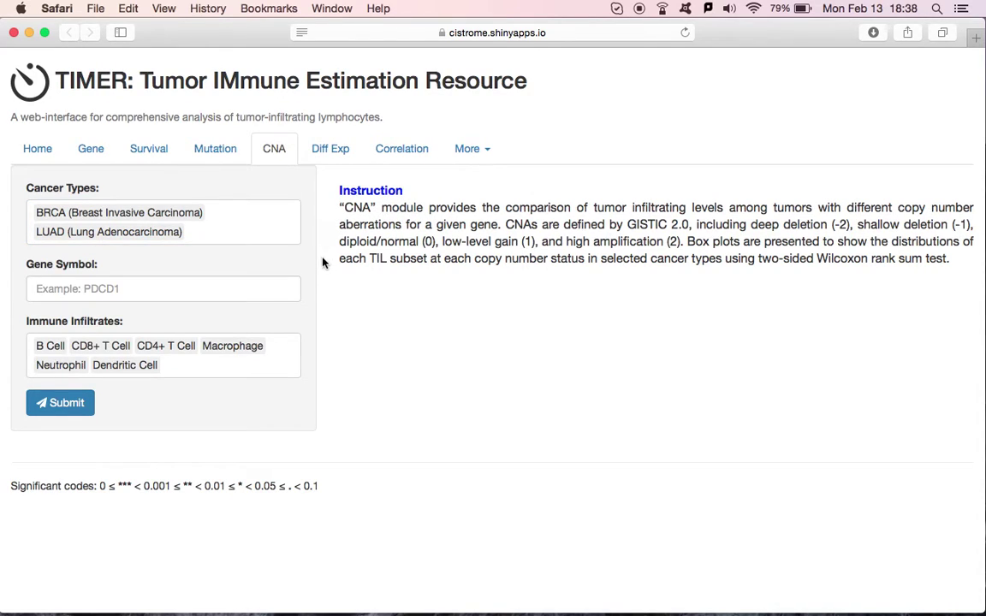
left_click(132, 290)
type("PDCD1")
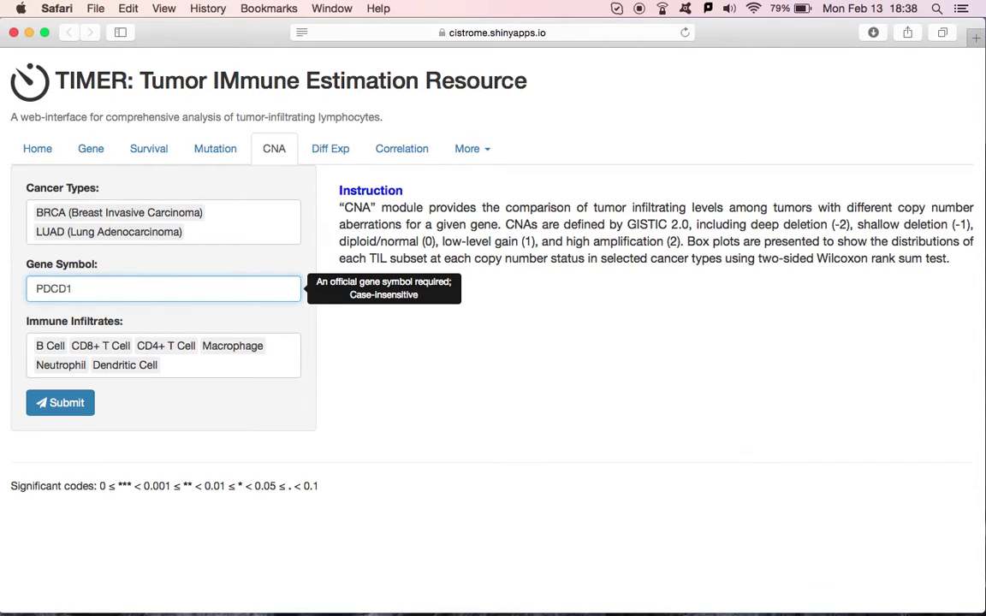
left_click(75, 405)
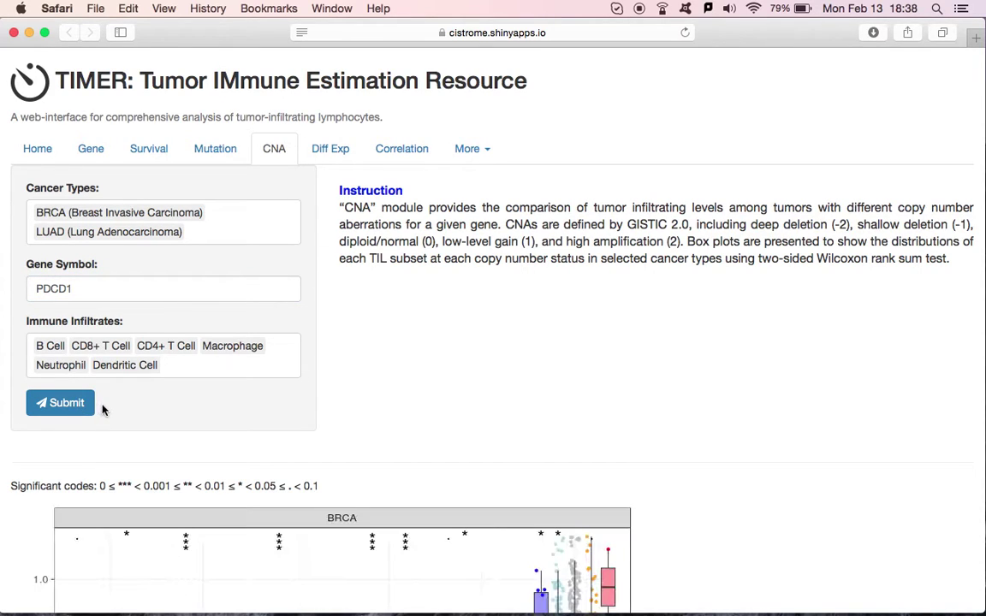
scroll(422, 382, "down", 5)
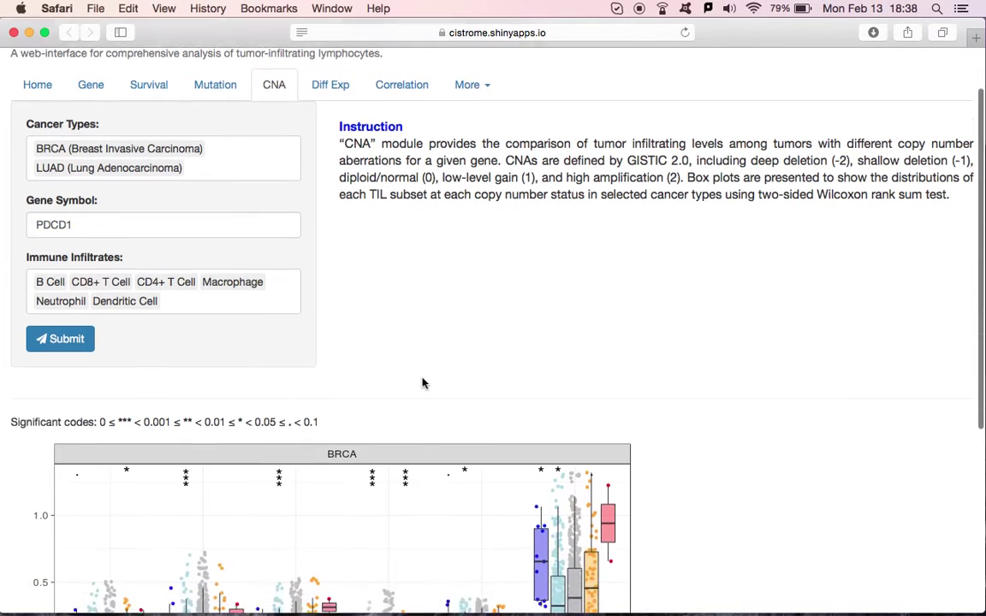
scroll(424, 381, "down", 2)
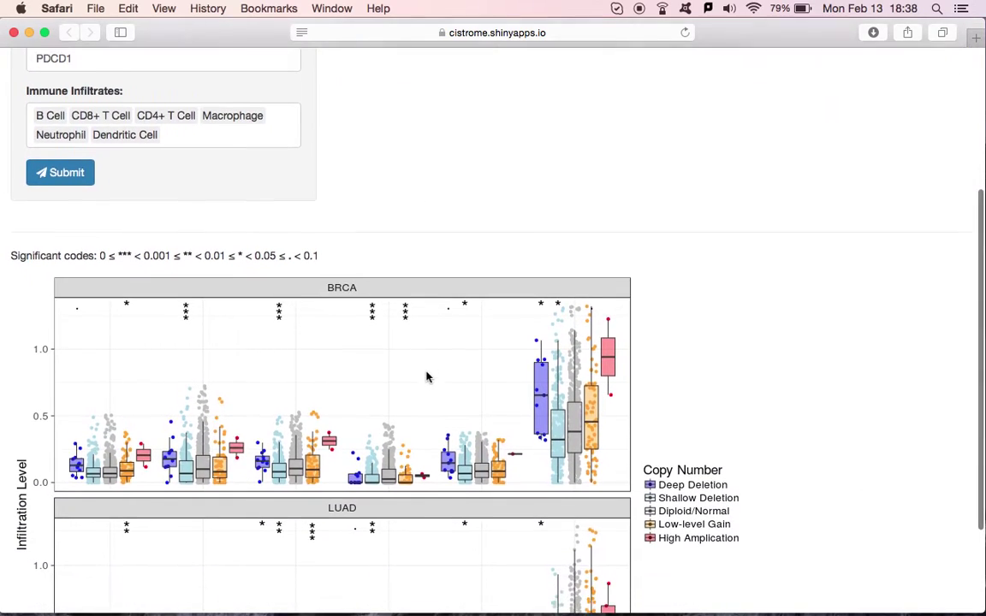
scroll(427, 377, "down", 2)
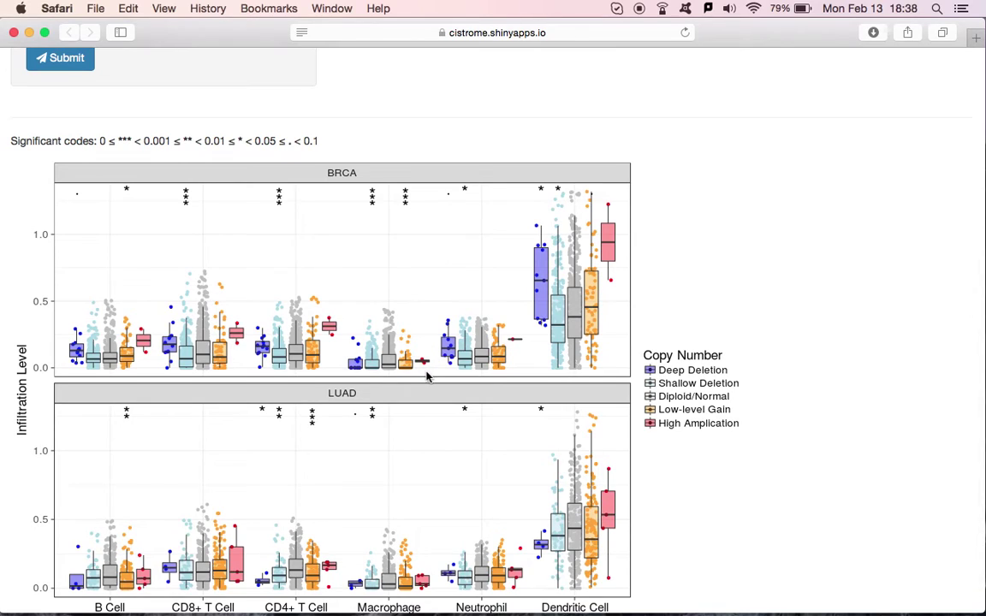
scroll(427, 378, "down", 1)
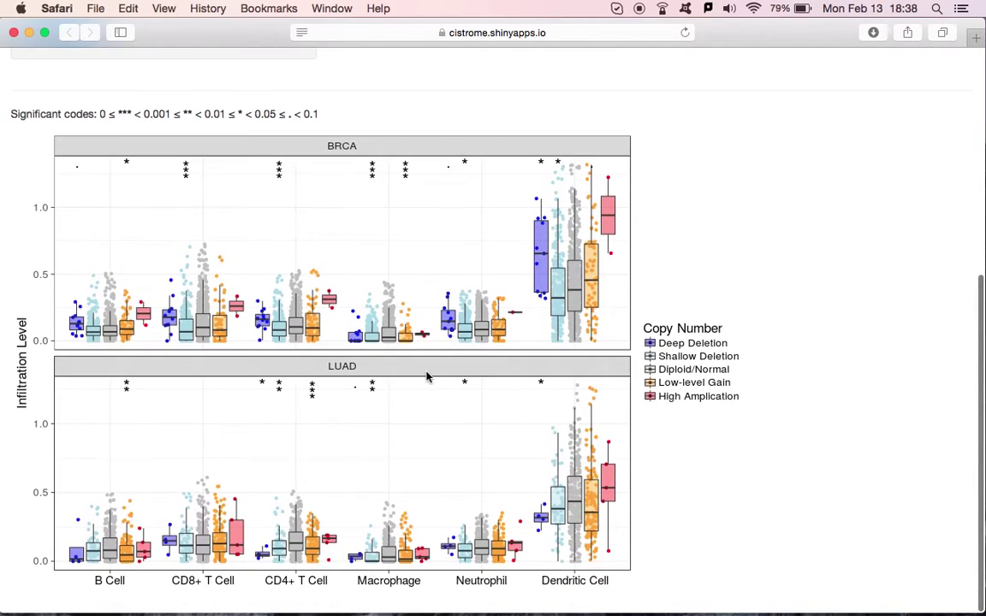
scroll(427, 377, "up", 1)
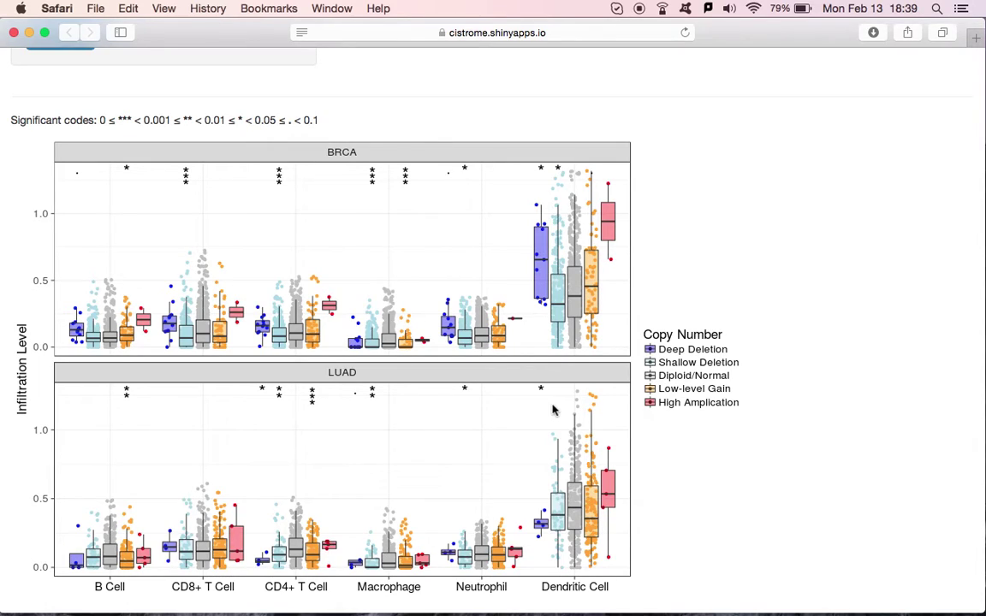
scroll(553, 411, "up", 10)
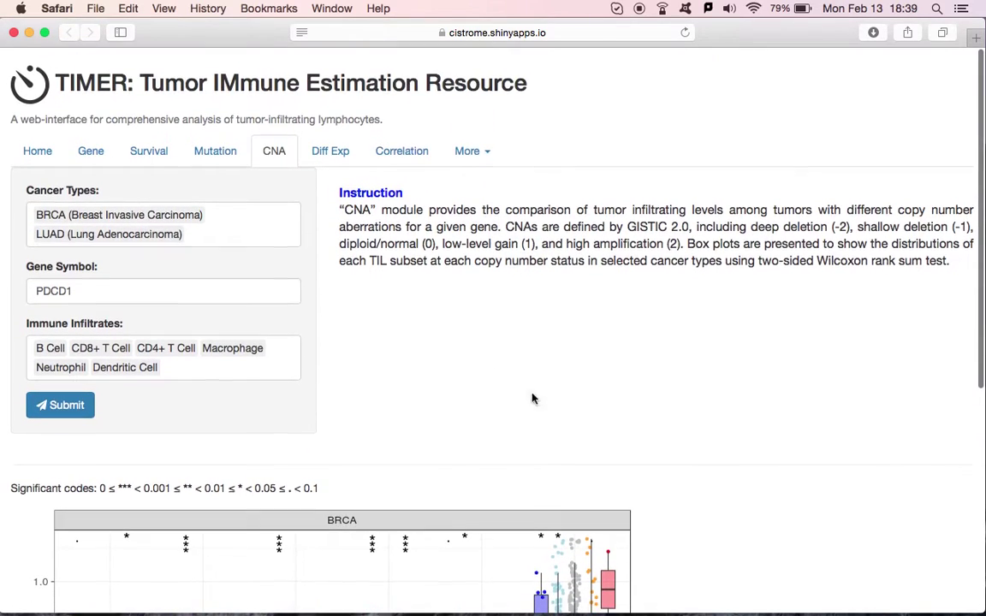
- In the Diff Exp module, enter PDCD1 as the gene symbol and submit
left_click(329, 156)
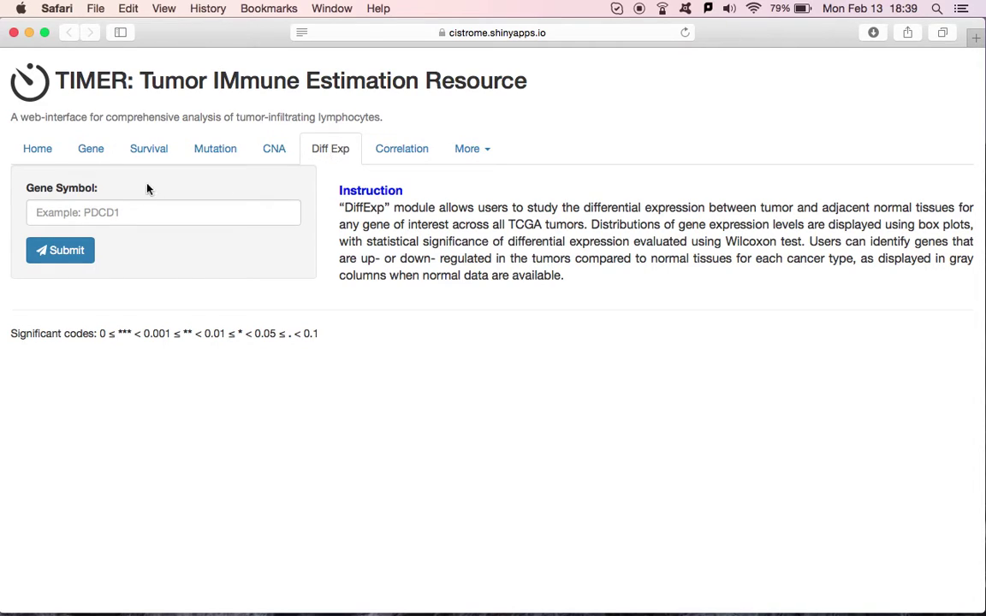
left_click(127, 212)
type("PDCD1")
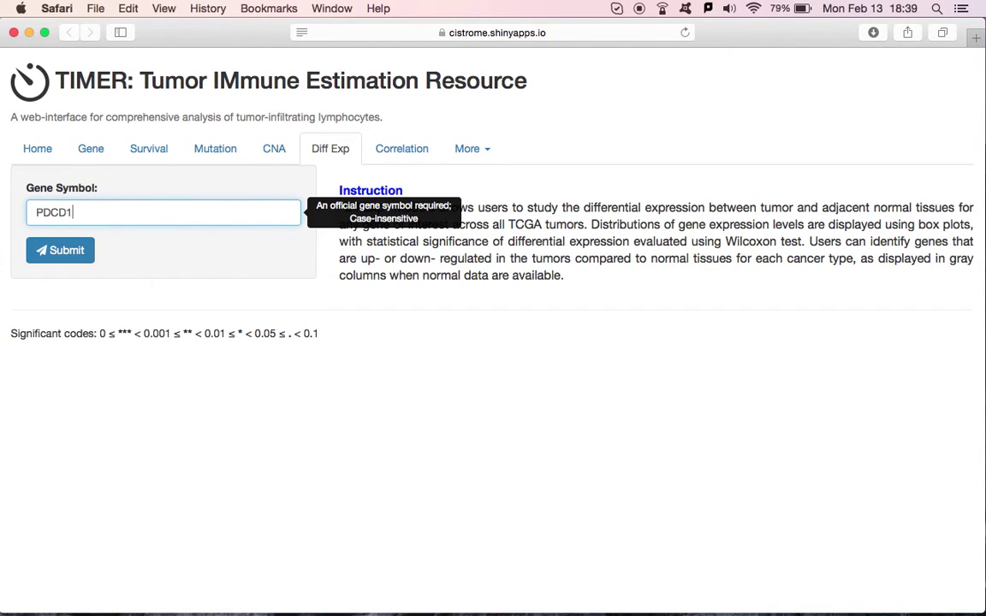
left_click(70, 251)
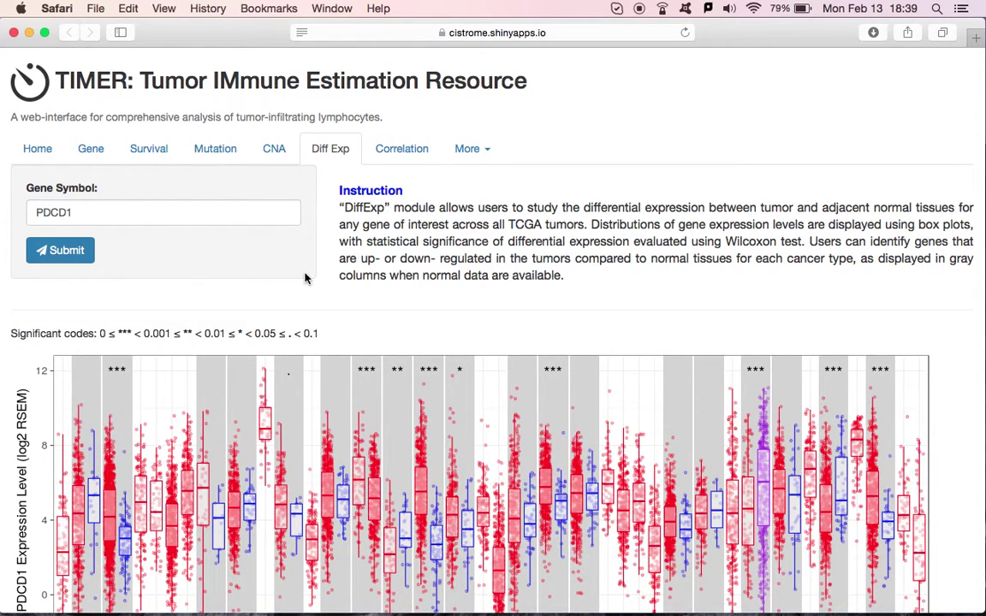
scroll(306, 277, "down", 3)
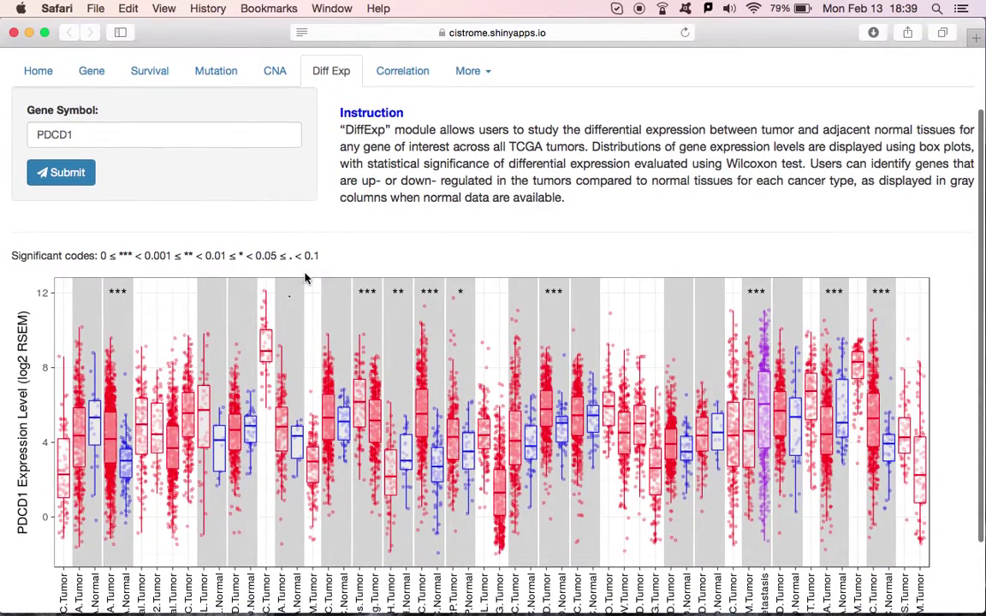
scroll(306, 277, "down", 3)
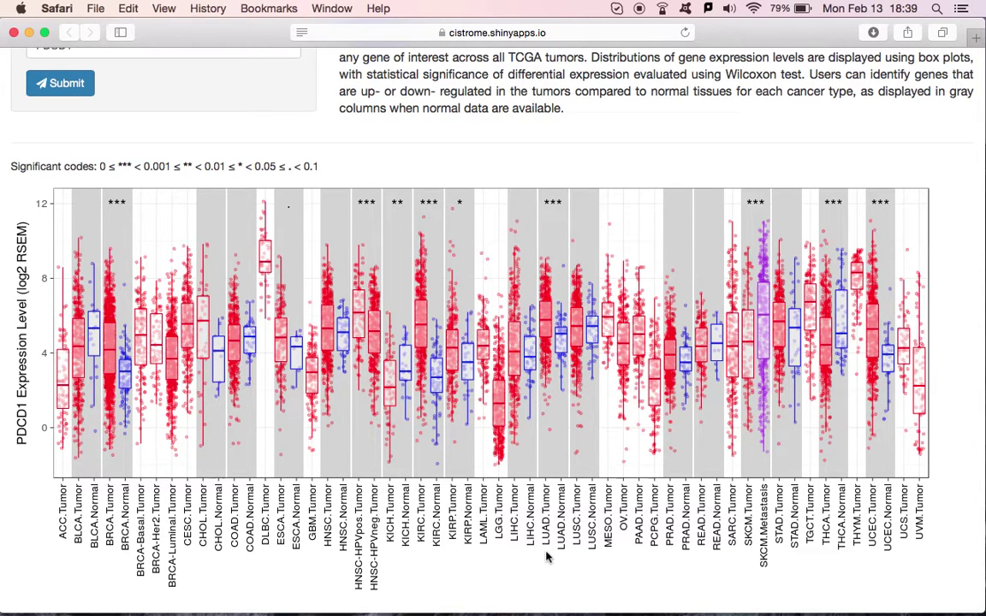
scroll(470, 236, "up", 5)
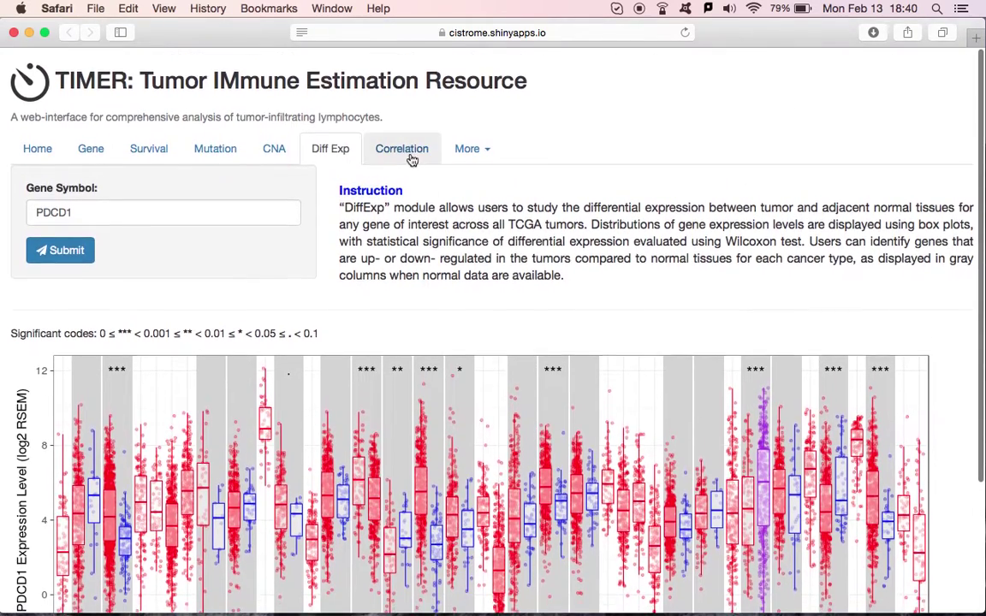
- In the Correlation module, choose BRCA, with PDCD1 CTLA4 on the Y-axis and GZMA PRF1 on the X-axis
left_click(406, 160)
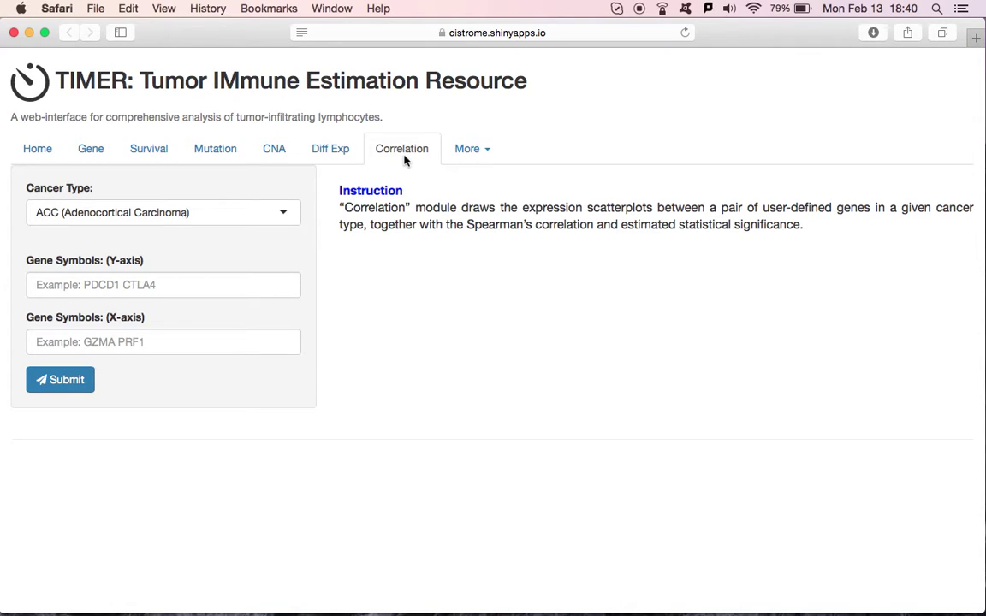
left_click(205, 211)
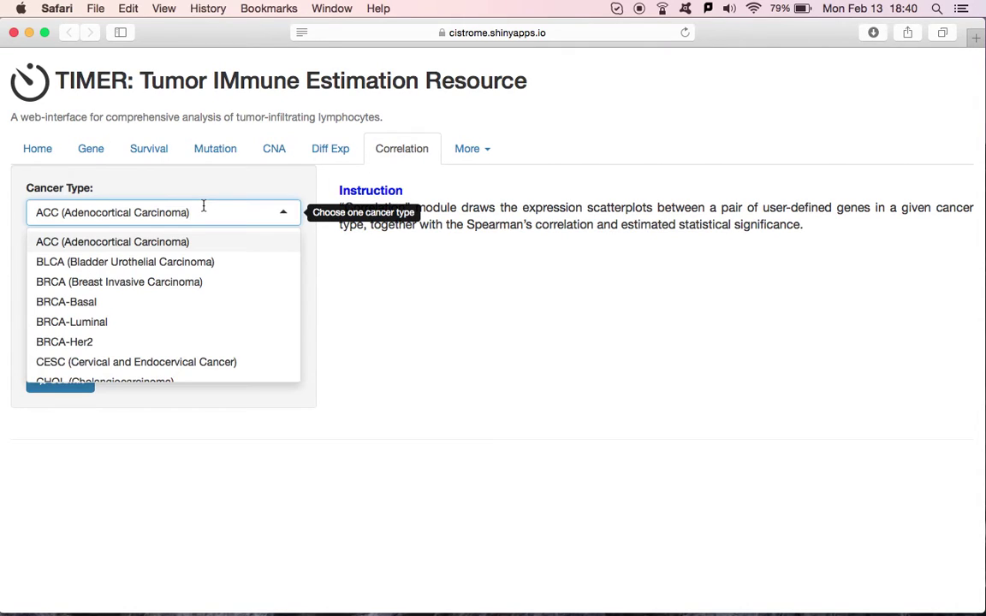
left_click(129, 285)
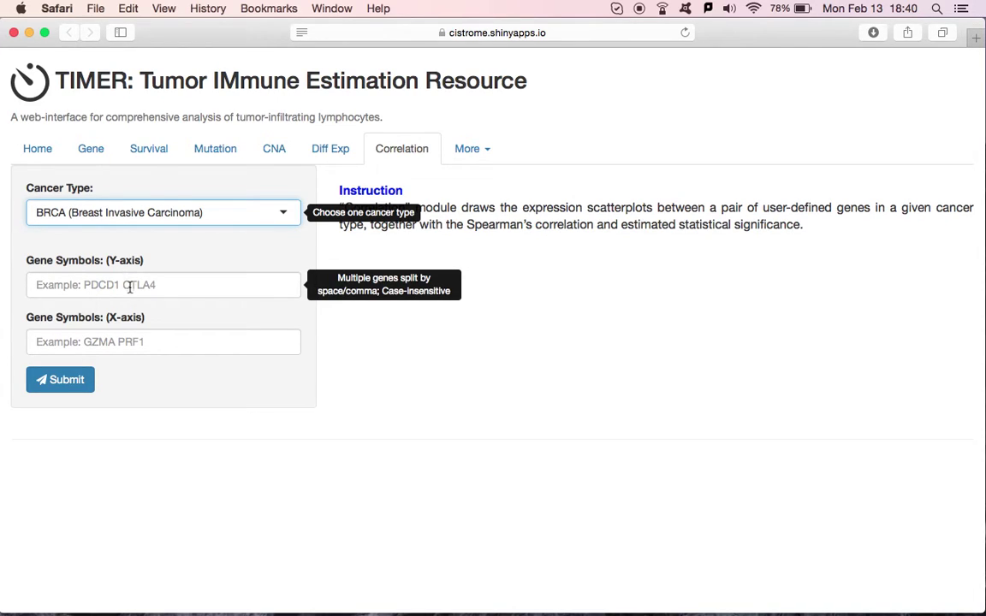
left_click(130, 287)
type("P")
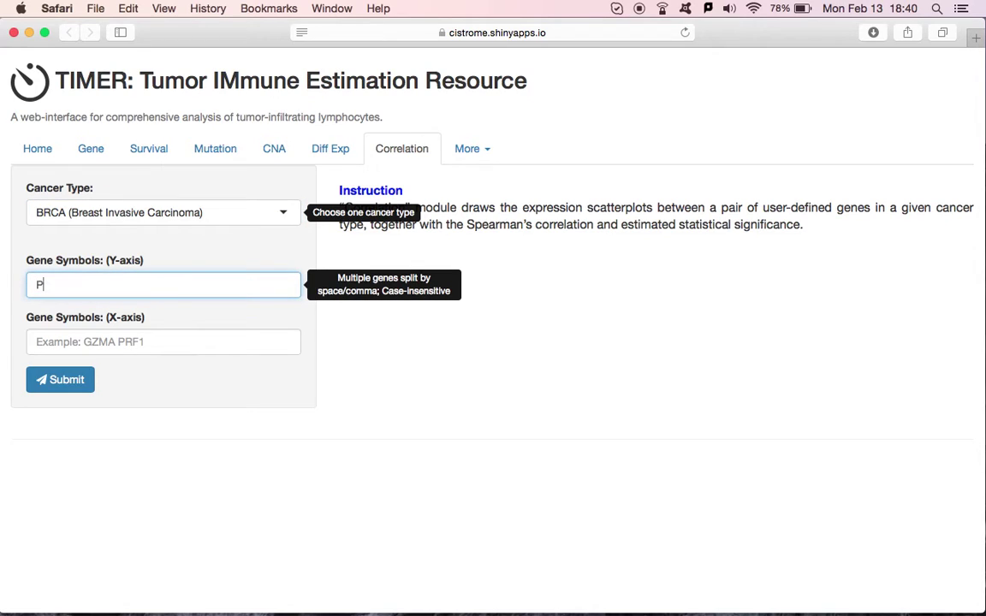
type("DCD1")
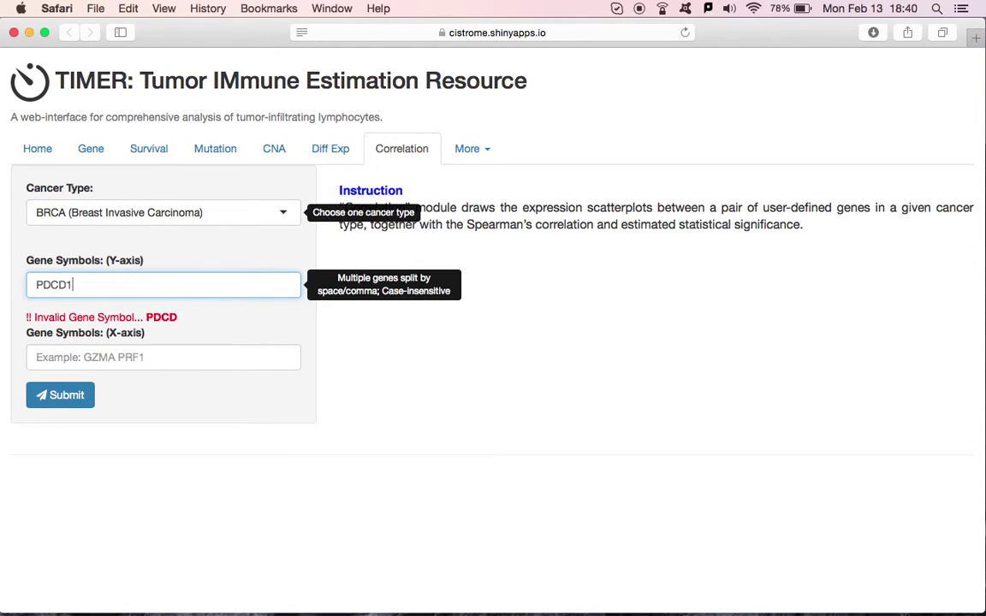
type(" CTL")
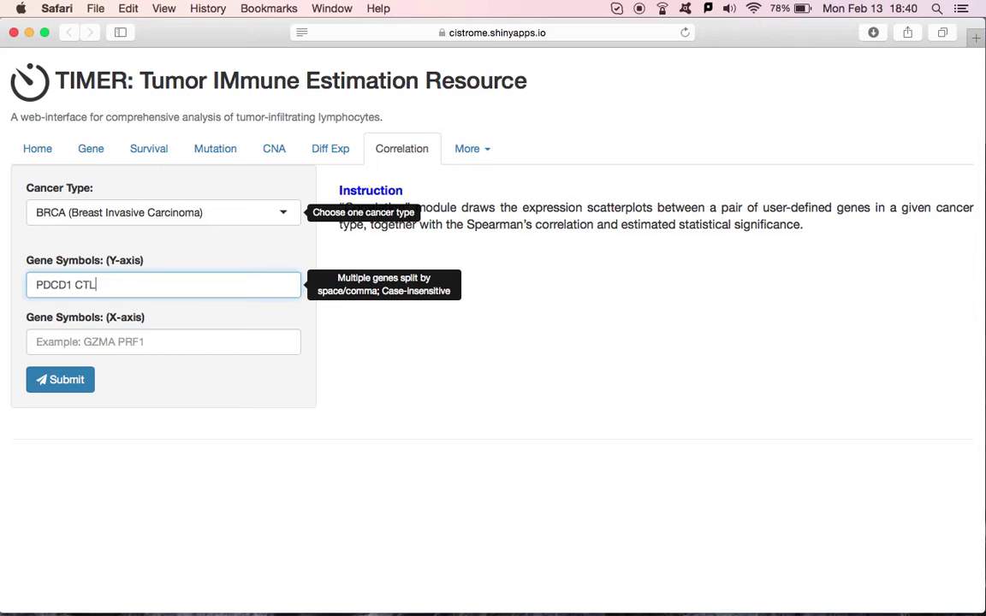
type("A4")
left_click(115, 342)
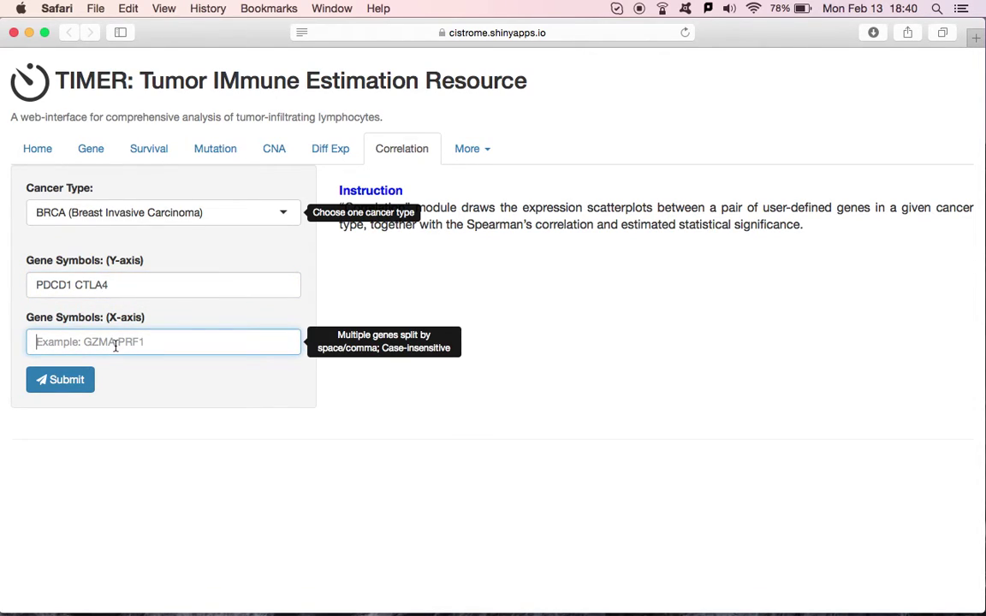
type("GZM")
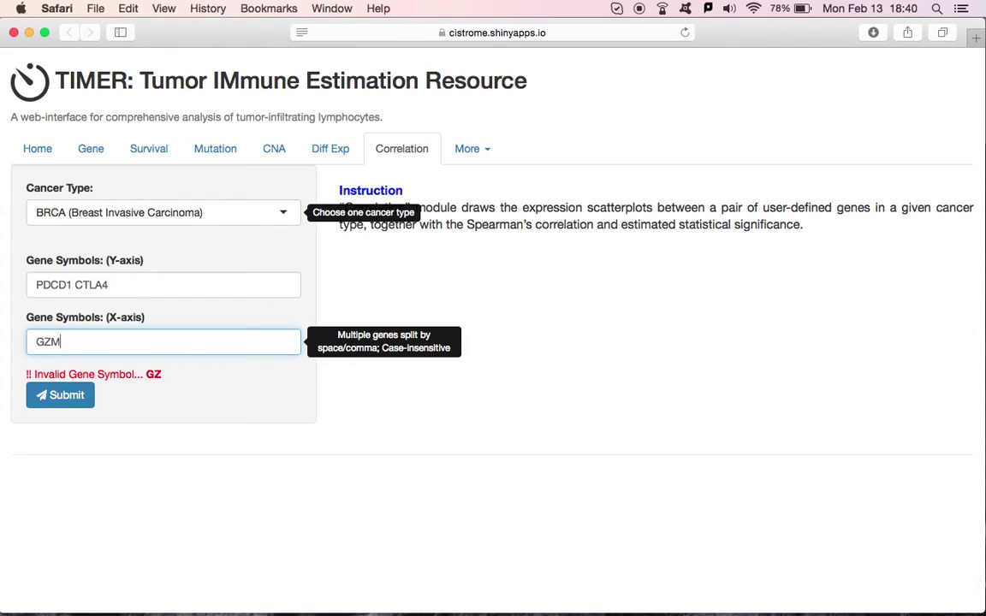
type("A PRF1")
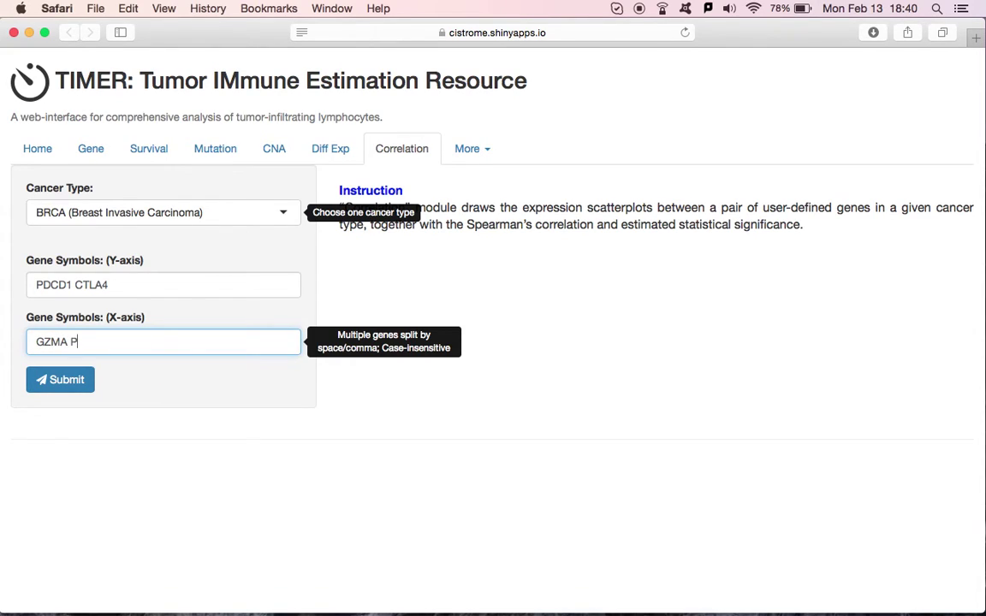